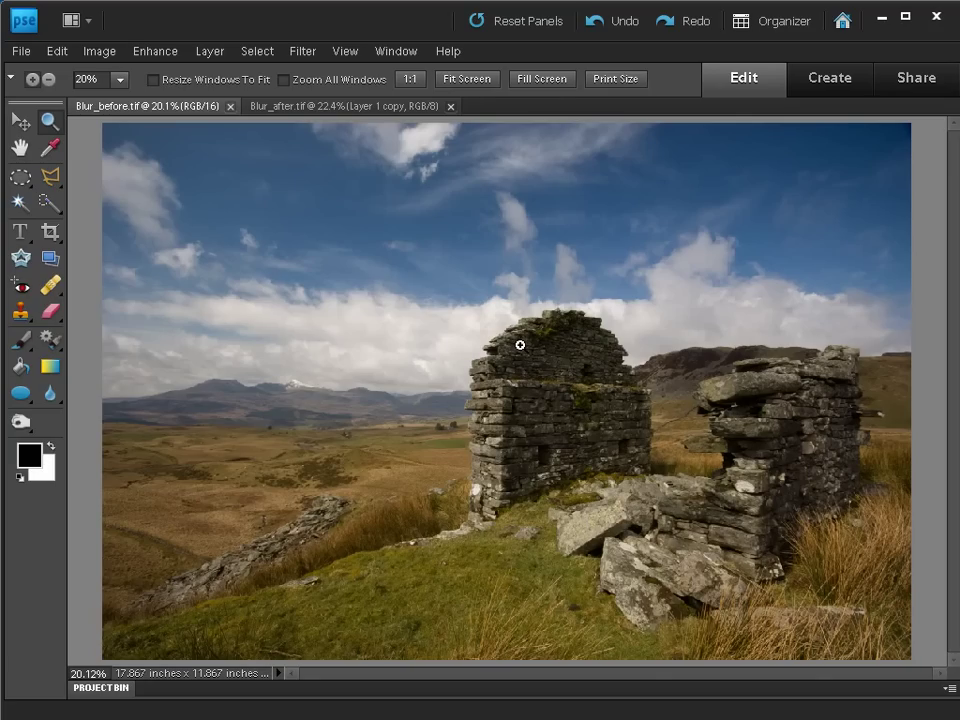
# Step: Compare Blur_before with the motion-blurred Blur_after version and float the Layers panel
pyautogui.hotkey('ctrl', 'Tab')
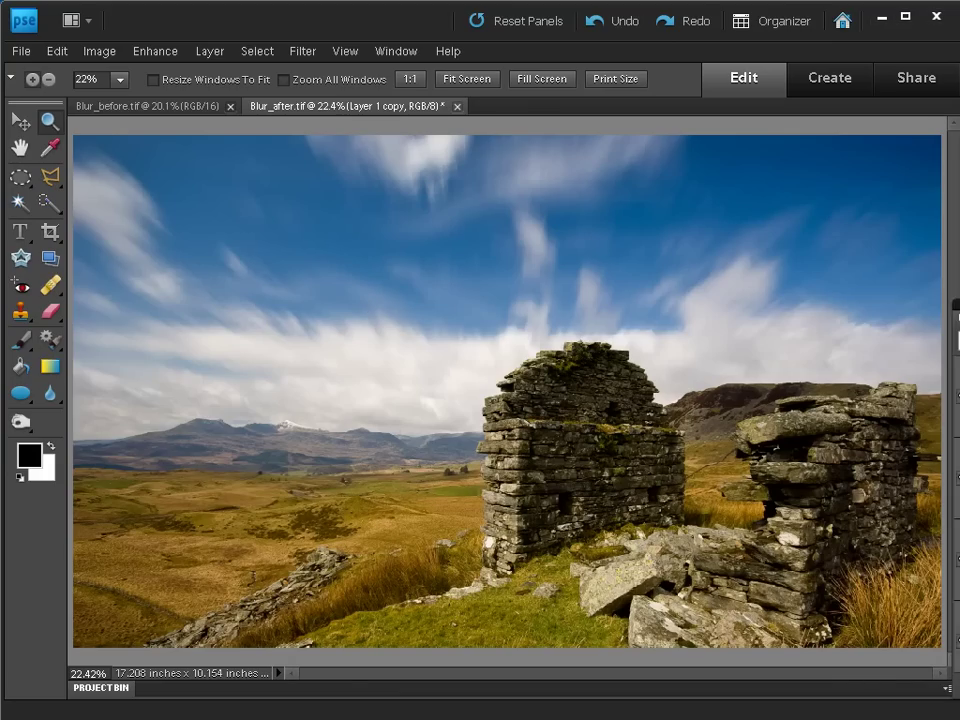
pyautogui.moveTo(950, 189); pyautogui.dragTo(677, 189)
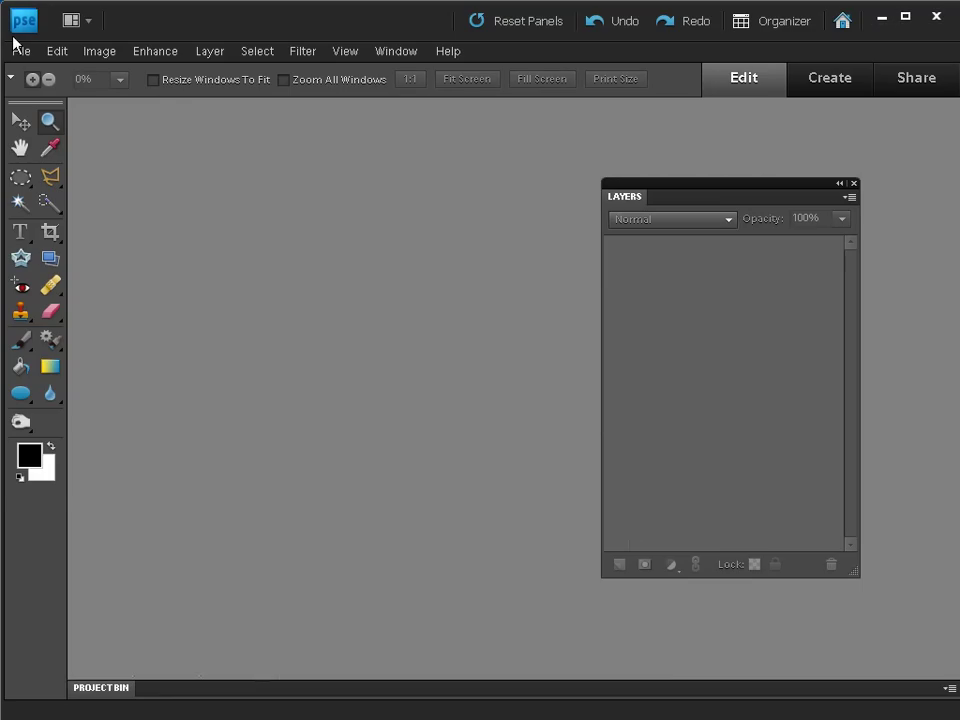
# Step: Bring Blur_before.dng from the Disc start image folder into Camera Raw
pyautogui.click(20, 52)
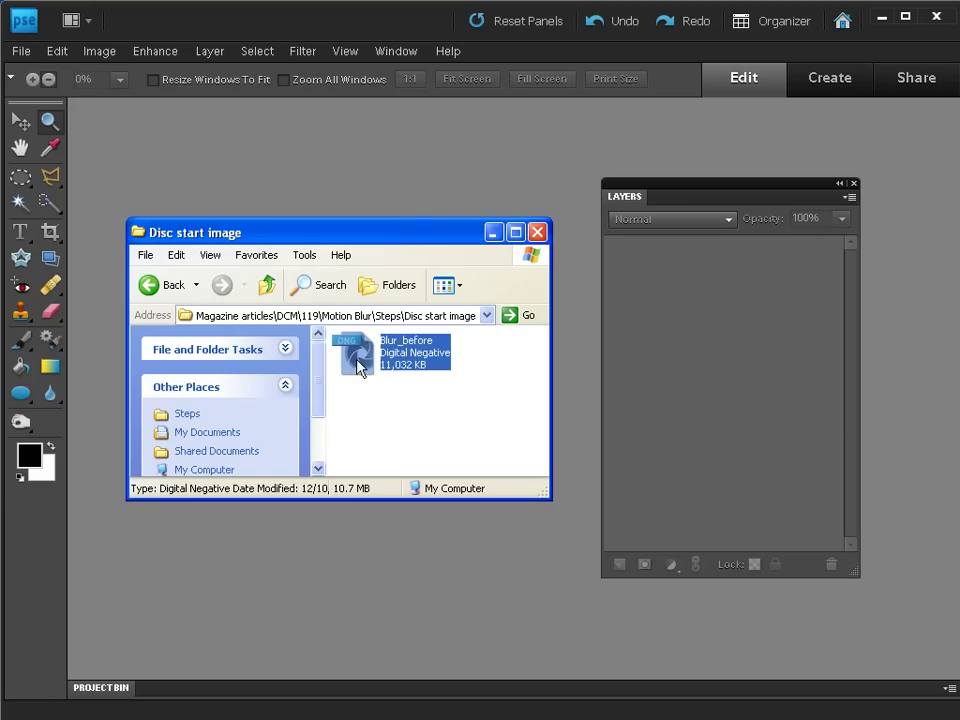
pyautogui.moveTo(360, 368); pyautogui.dragTo(405, 177)
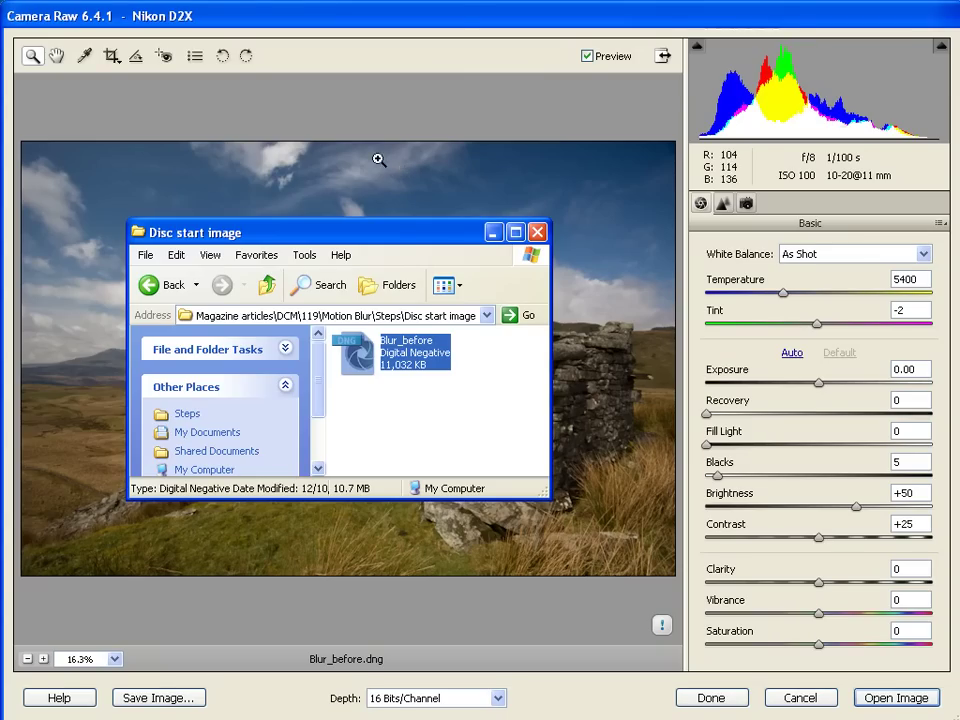
# Step: Raise Exposure to +0.45, keeping the Depth at 16 Bits/Channel
pyautogui.click(465, 16)
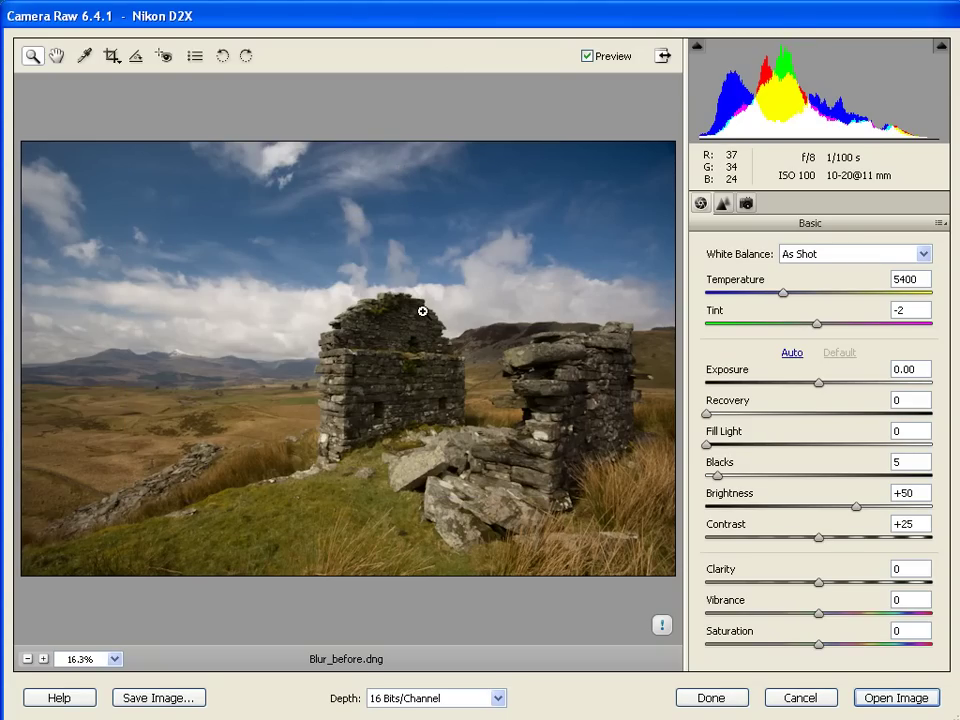
pyautogui.click(470, 707)
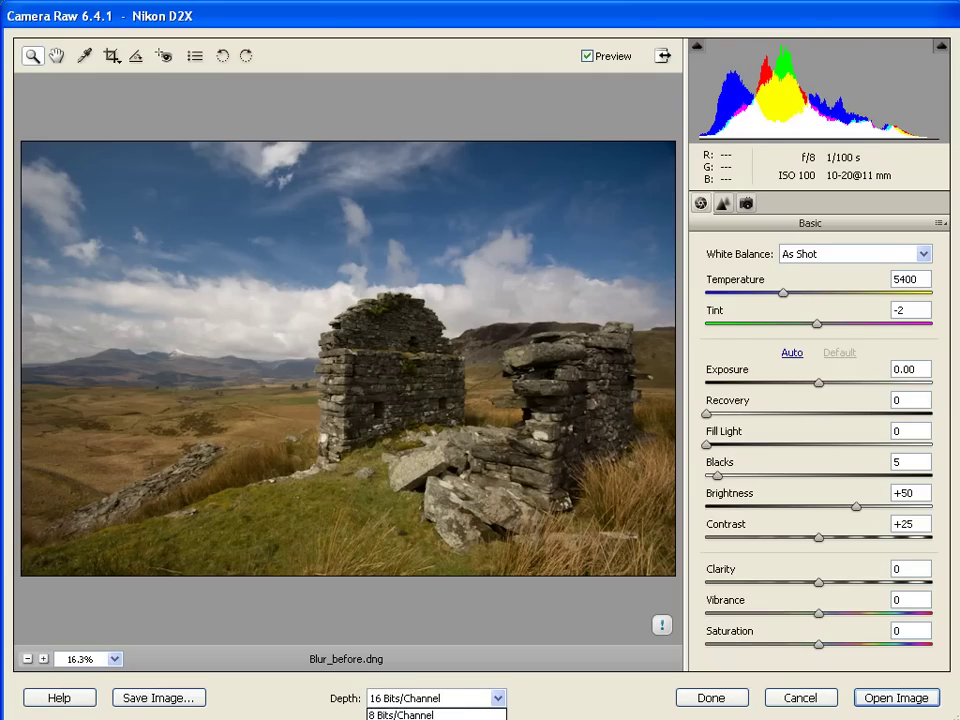
pyautogui.click(454, 703)
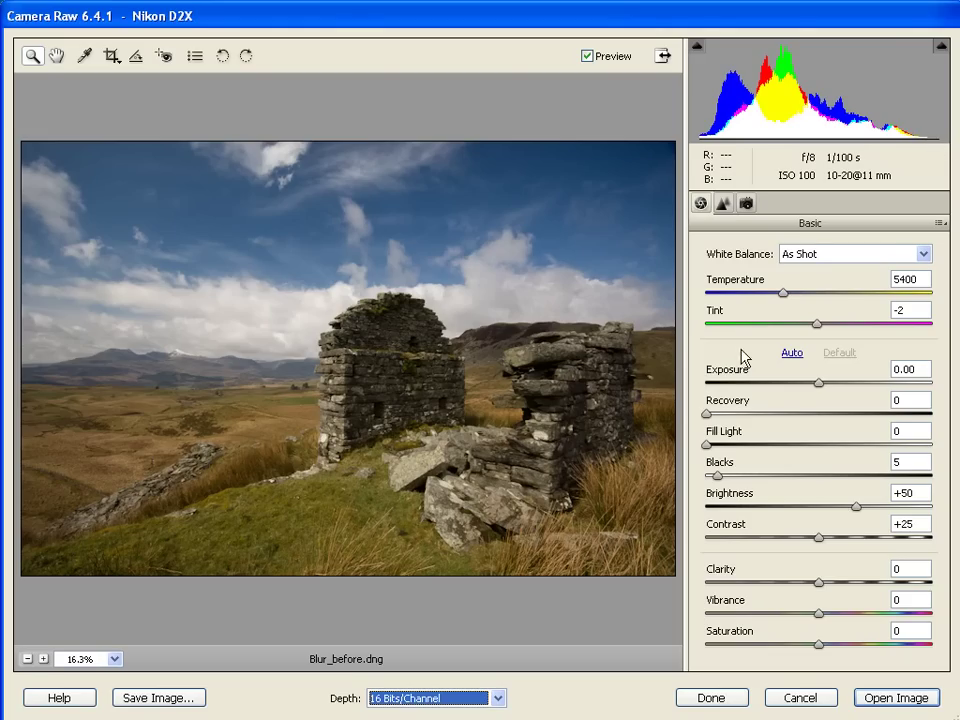
pyautogui.moveTo(820, 383); pyautogui.dragTo(838, 390)
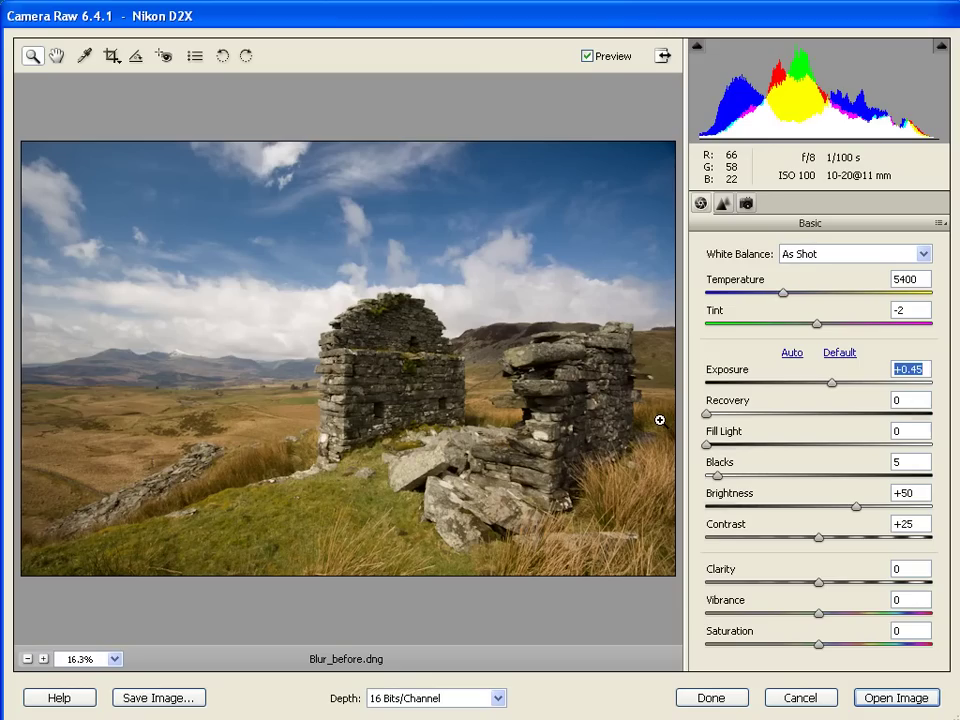
# Step: Set Blacks to 13 and show the shadow clipping warning
pyautogui.click(716, 476)
pyautogui.moveTo(716, 478); pyautogui.dragTo(735, 480)
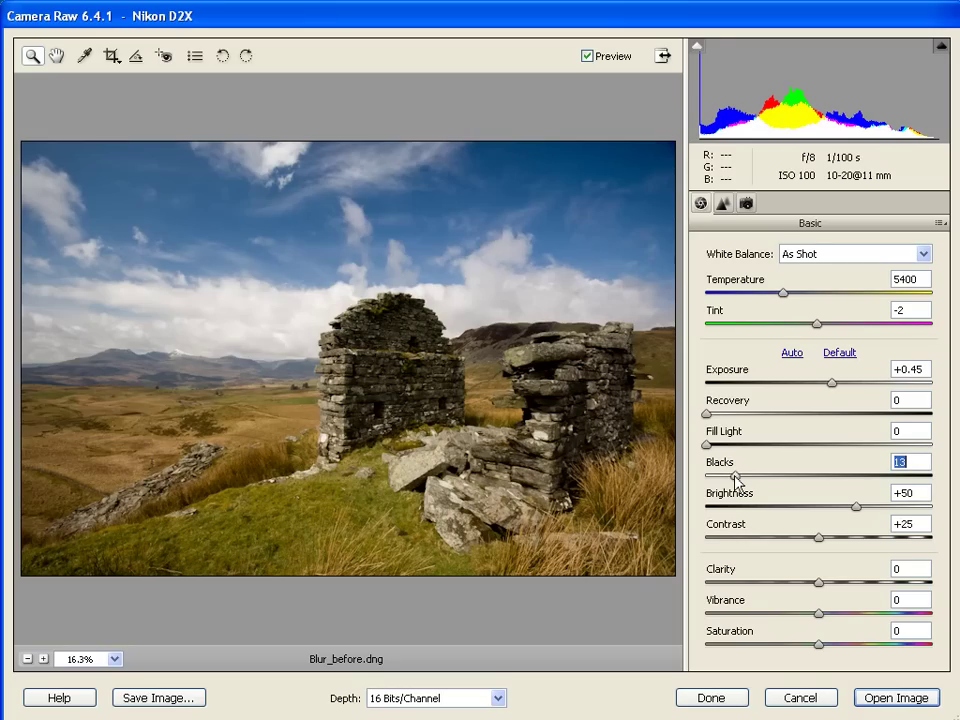
pyautogui.press('u')
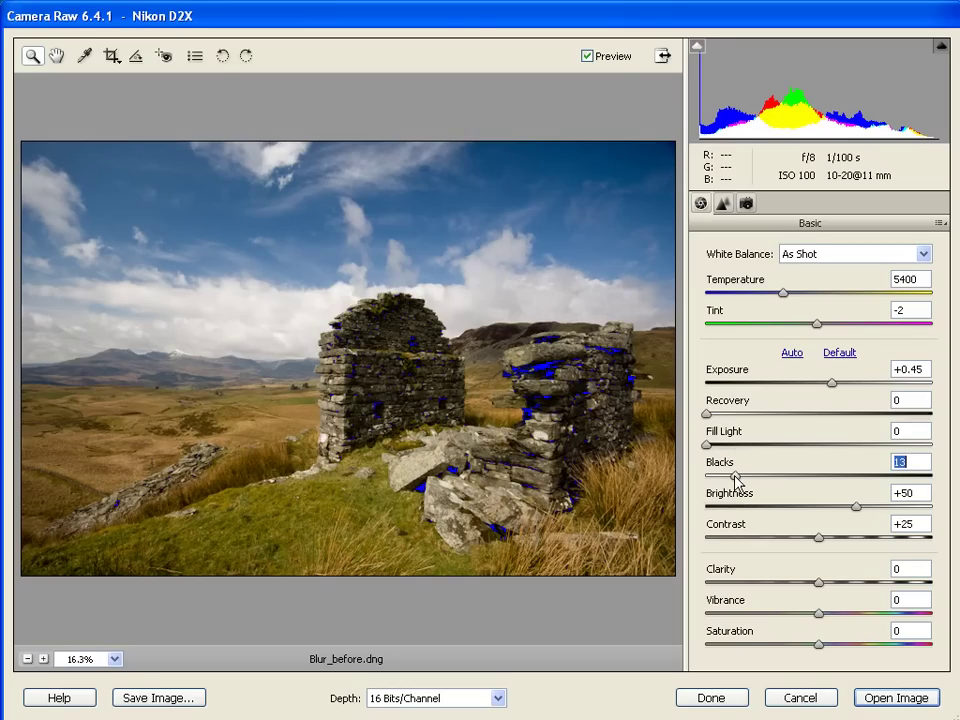
# Step: Zoom in and inspect the ruin walls for clipping, then pan across the landscape
pyautogui.hotkey('ctrl', '+')
pyautogui.hotkey('ctrl', '+')
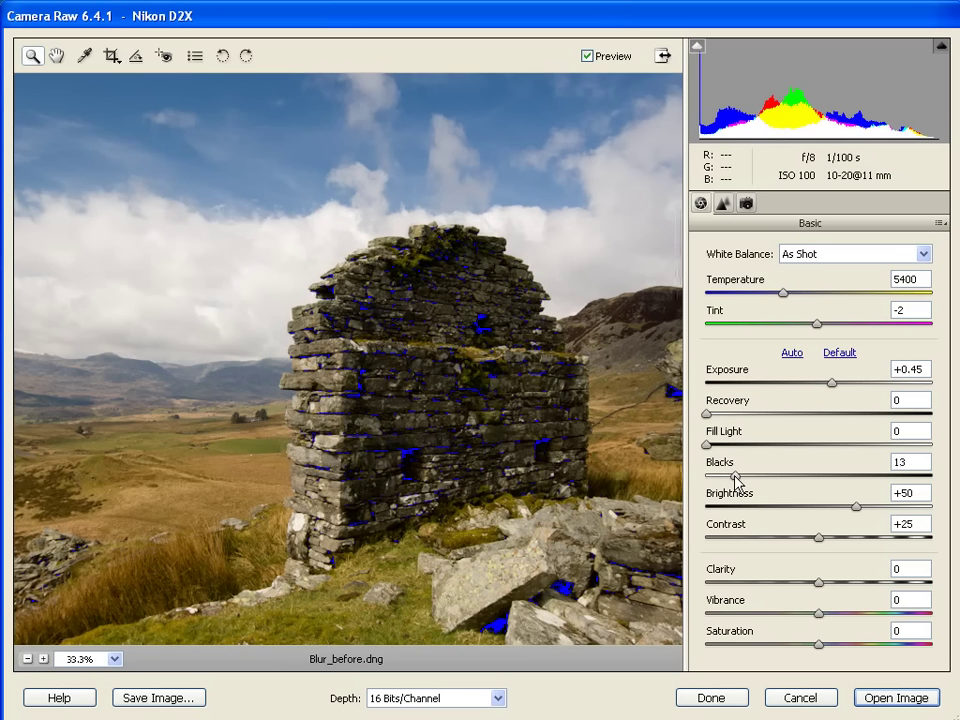
pyautogui.moveTo(578, 477)
pyautogui.mouseDown()
pyautogui.moveTo(407, 418)
pyautogui.moveTo(347, 418)
pyautogui.mouseUp()
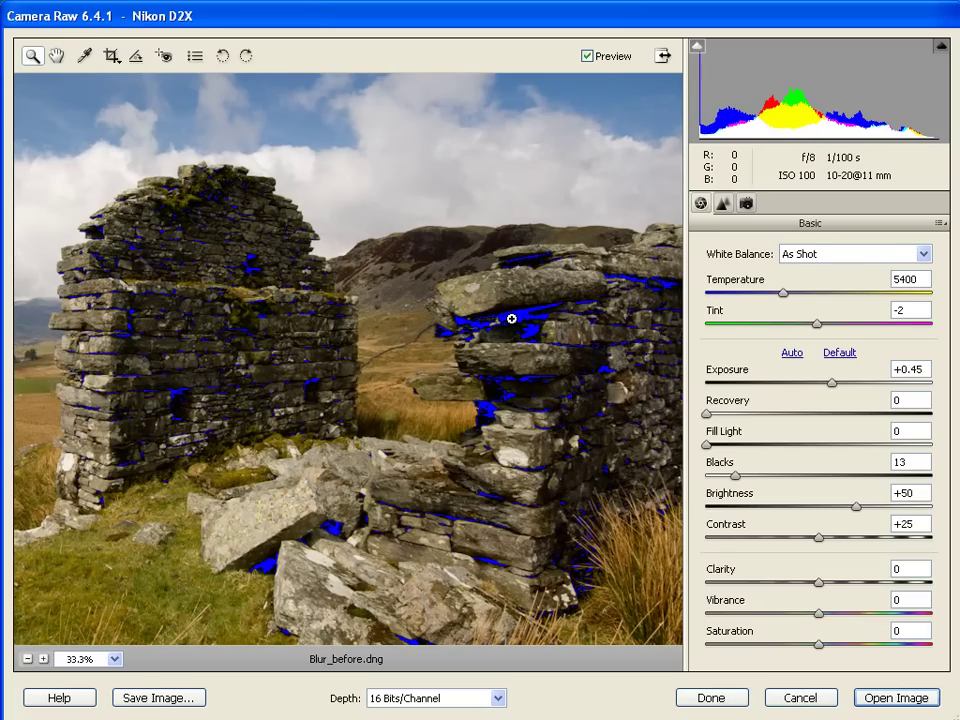
pyautogui.press('u')
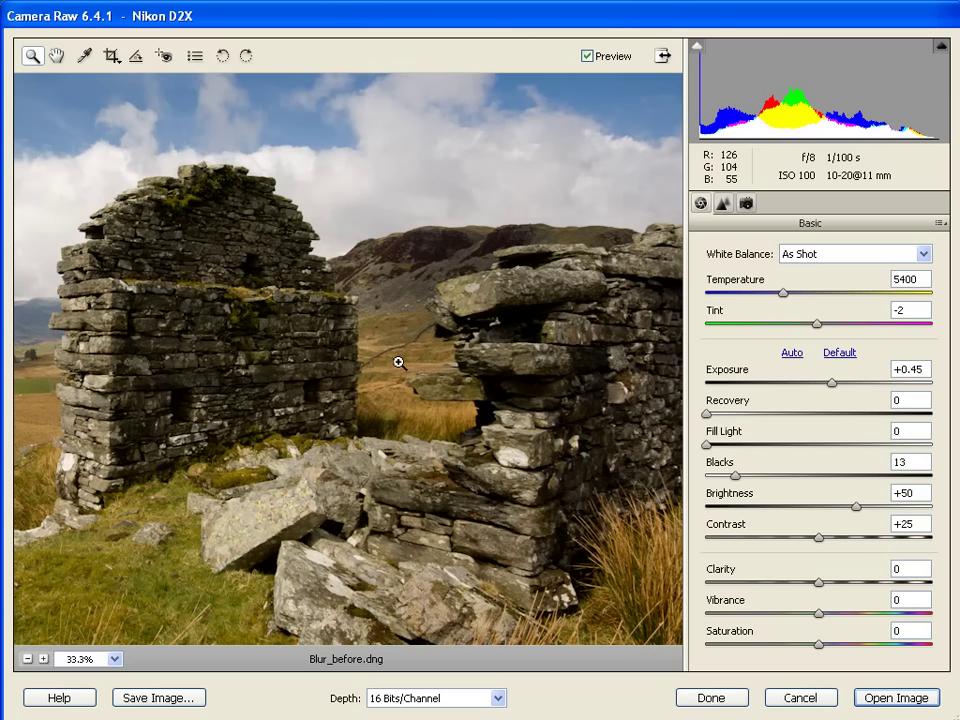
pyautogui.moveTo(399, 363); pyautogui.dragTo(582, 355)
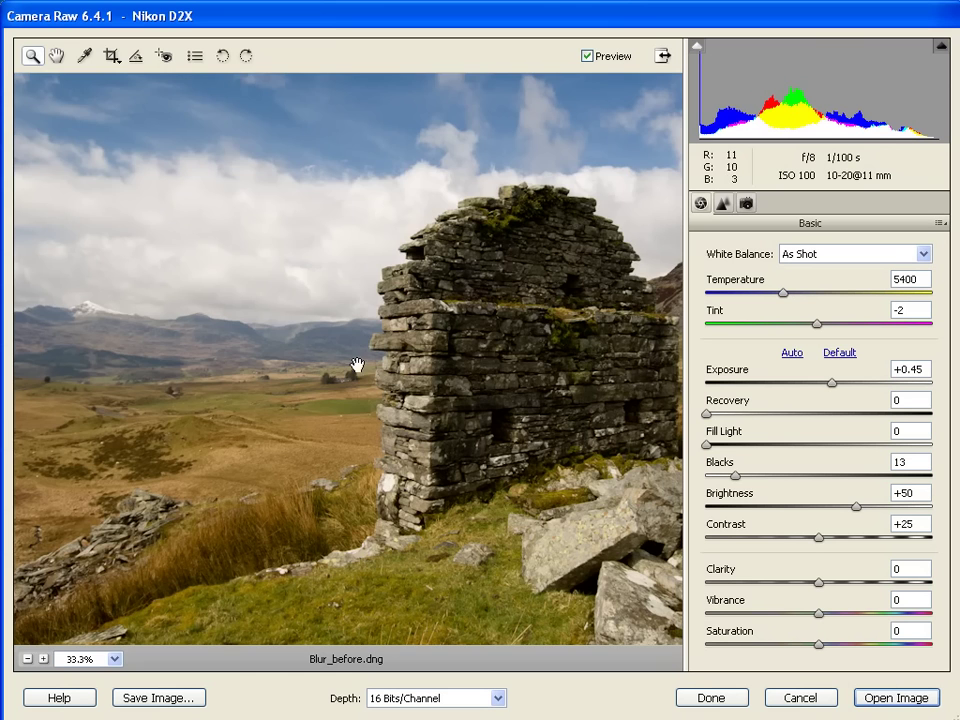
pyautogui.moveTo(353, 364)
pyautogui.mouseDown()
pyautogui.moveTo(476, 403)
pyautogui.moveTo(450, 409)
pyautogui.mouseUp()
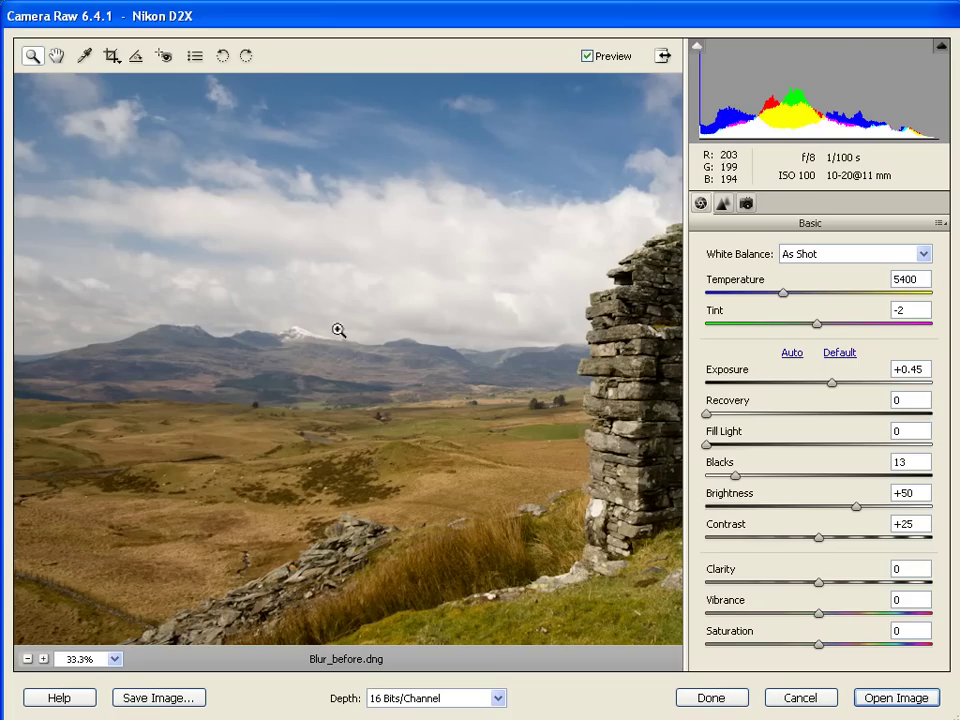
# Step: Set Clarity to 30 and toggle Preview to compare with the original
pyautogui.click(866, 569)
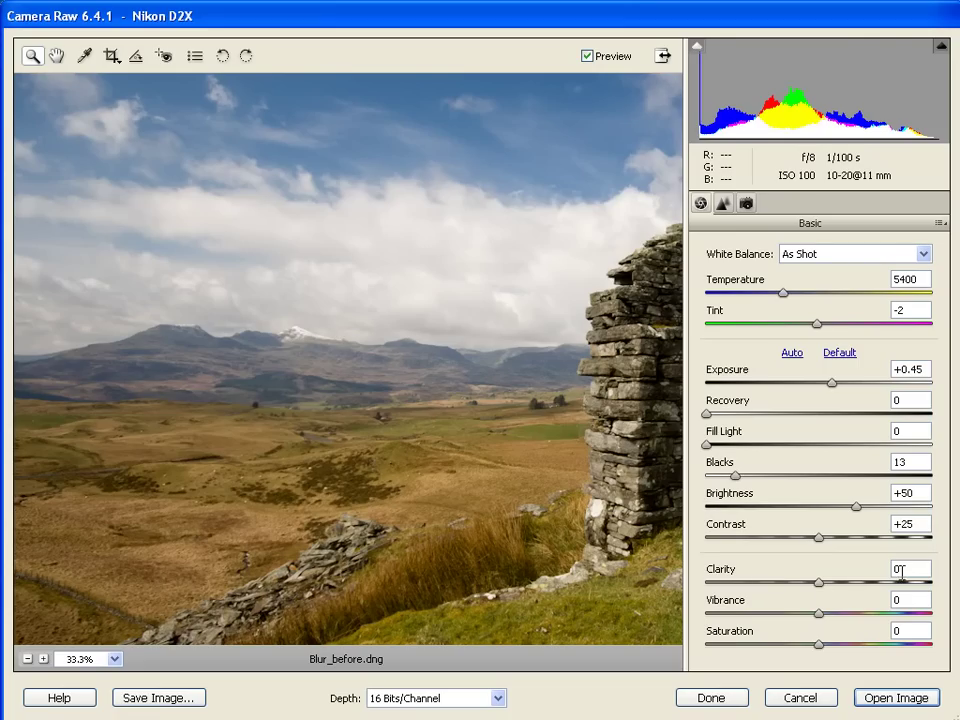
pyautogui.write('30')
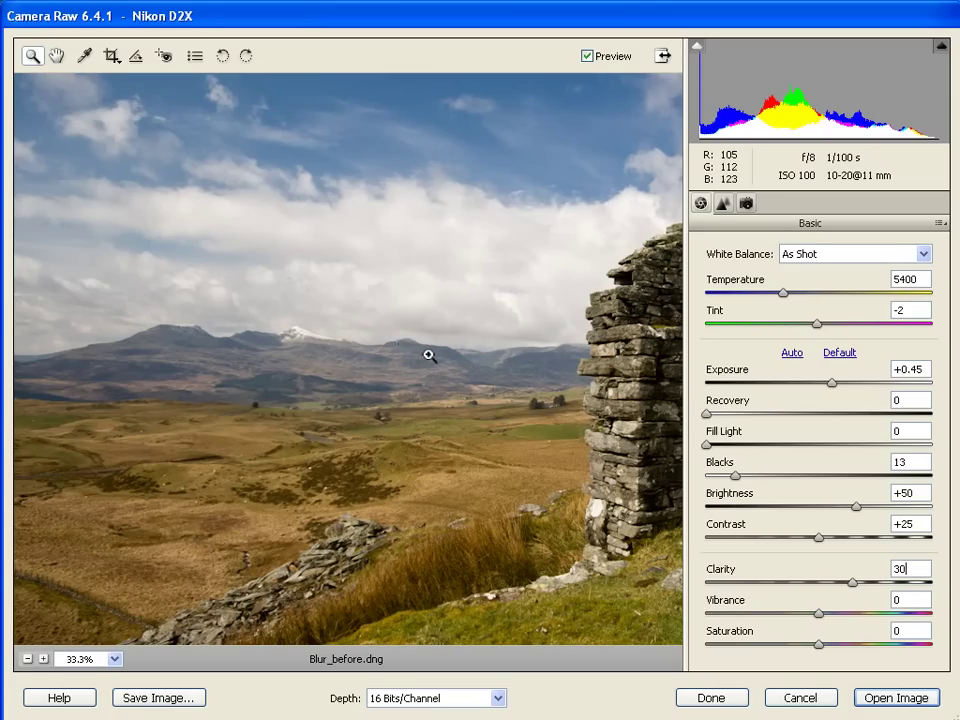
pyautogui.click(588, 58)
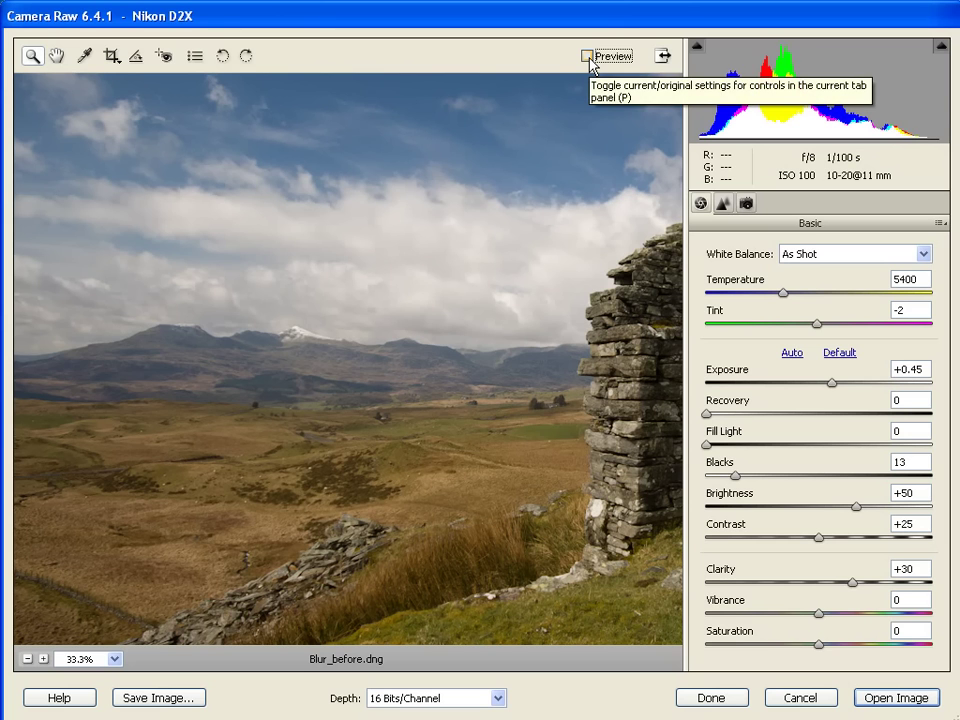
pyautogui.click(588, 57)
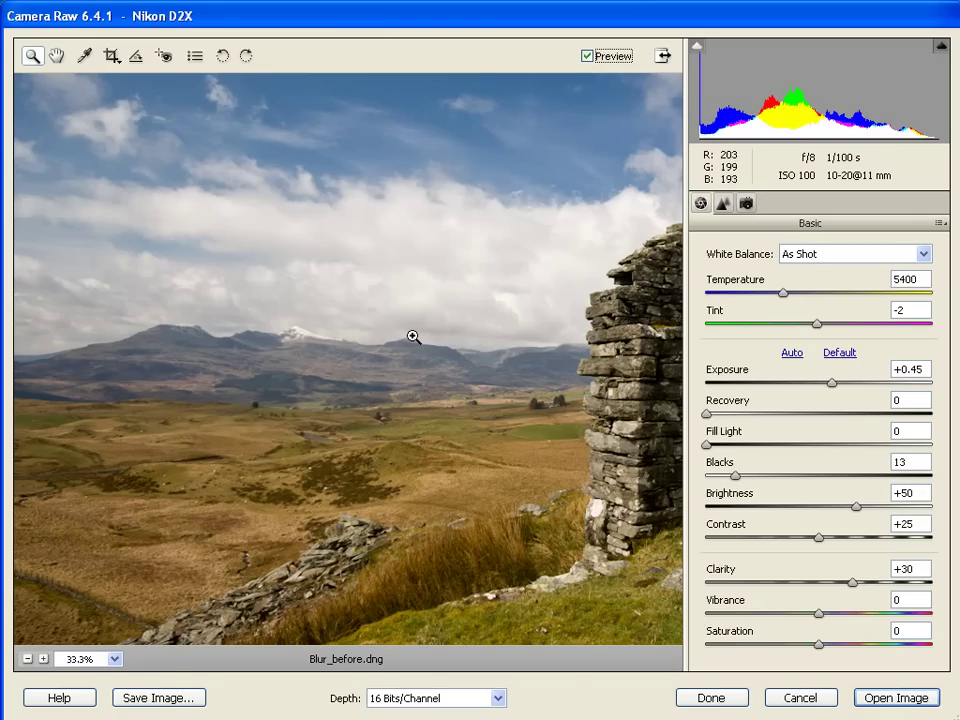
# Step: With the photo fitted in view, set Vibrance to +20 and Saturation to +10
pyautogui.hotkey('ctrl', '0')
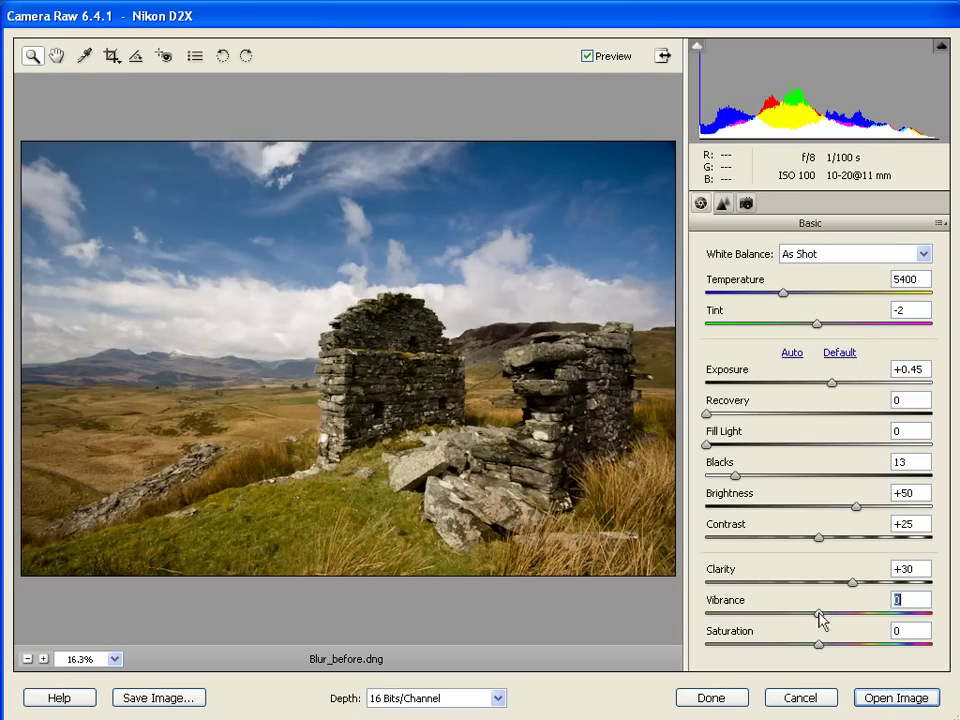
pyautogui.moveTo(827, 613)
pyautogui.mouseDown()
pyautogui.moveTo(866, 613)
pyautogui.moveTo(841, 613)
pyautogui.mouseUp()
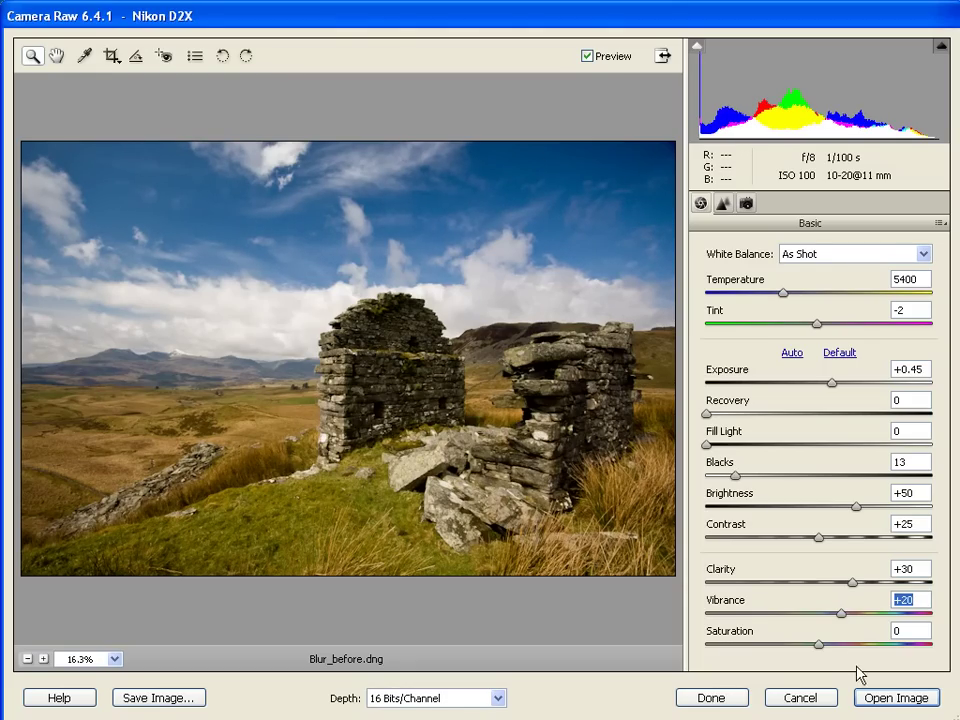
pyautogui.moveTo(820, 643); pyautogui.dragTo(832, 648)
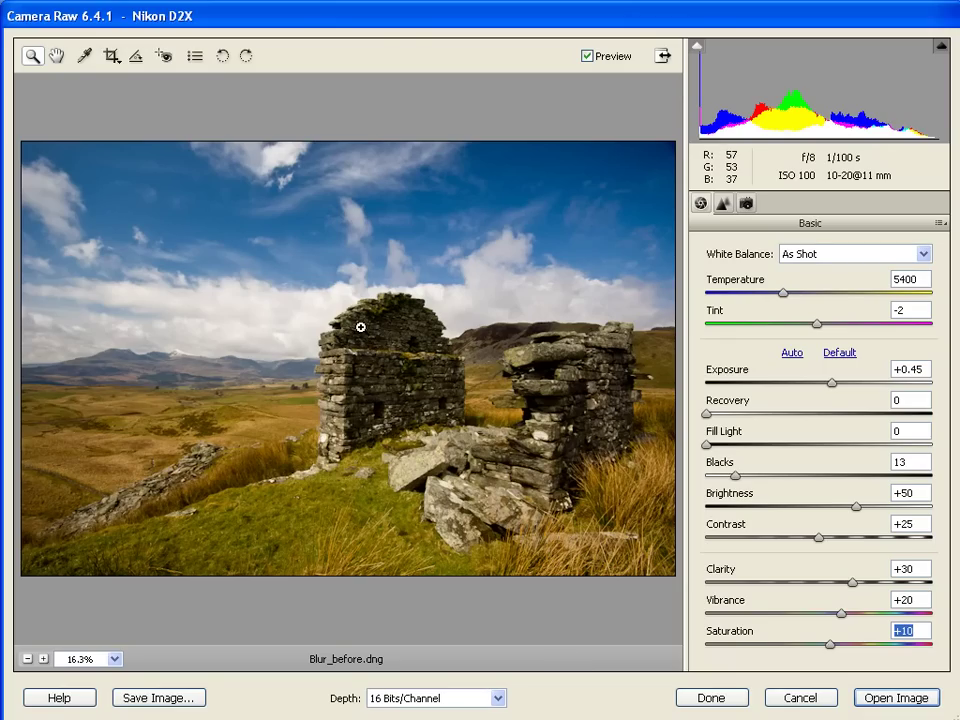
# Step: Crop out the bottom foreground strip and right sliver, then open the image in Elements
pyautogui.click(111, 58)
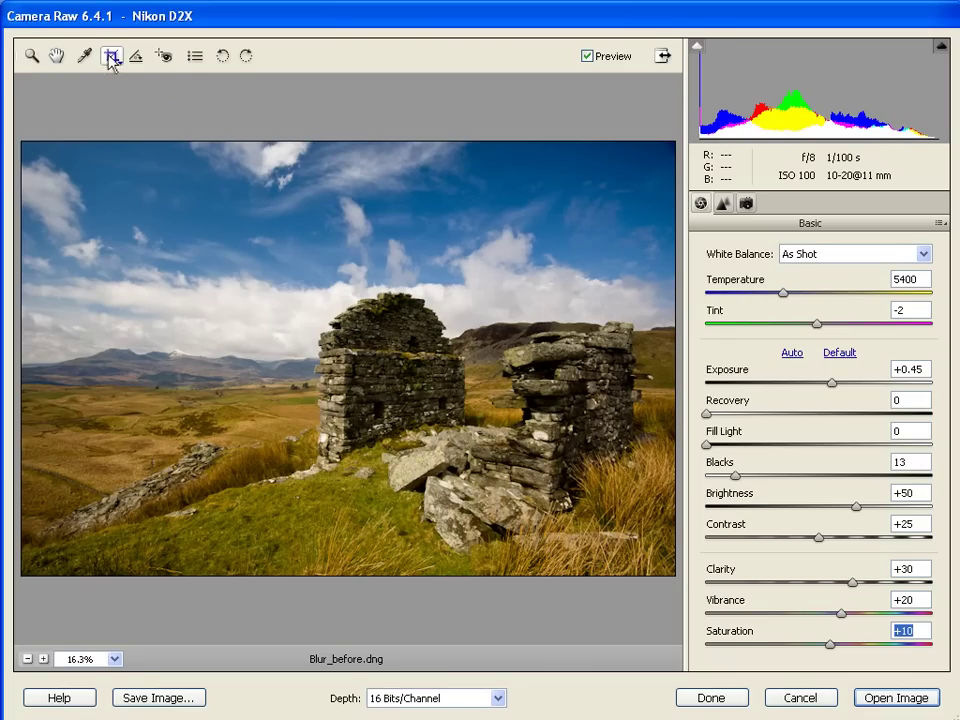
pyautogui.moveTo(20, 139)
pyautogui.mouseDown()
pyautogui.moveTo(553, 527)
pyautogui.moveTo(611, 553)
pyautogui.moveTo(658, 551)
pyautogui.moveTo(666, 517)
pyautogui.moveTo(651, 517)
pyautogui.mouseUp()
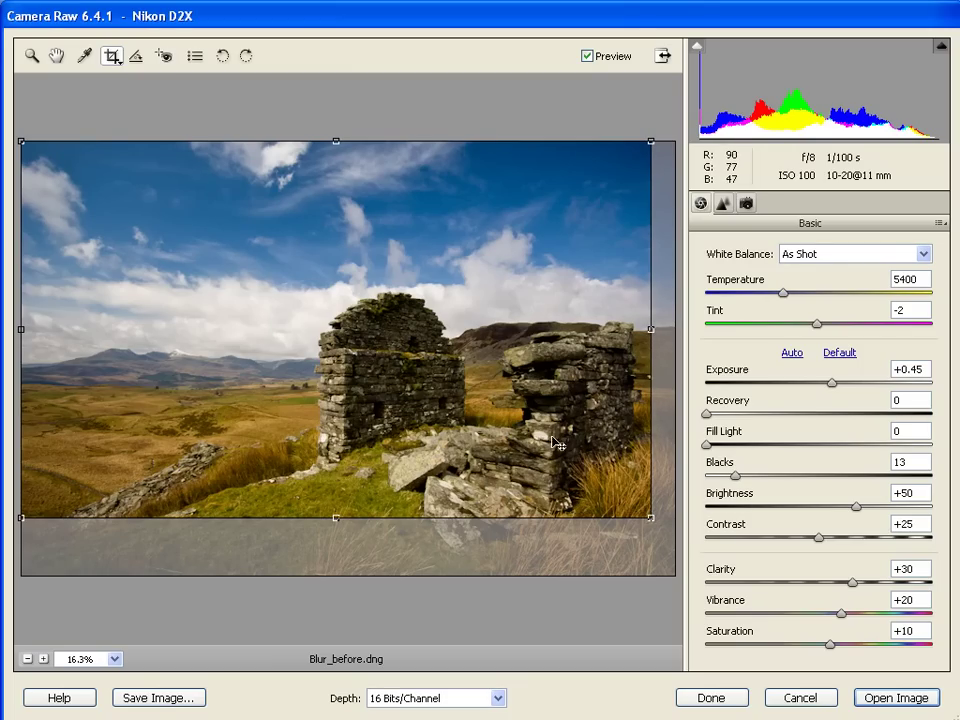
pyautogui.click(897, 699)
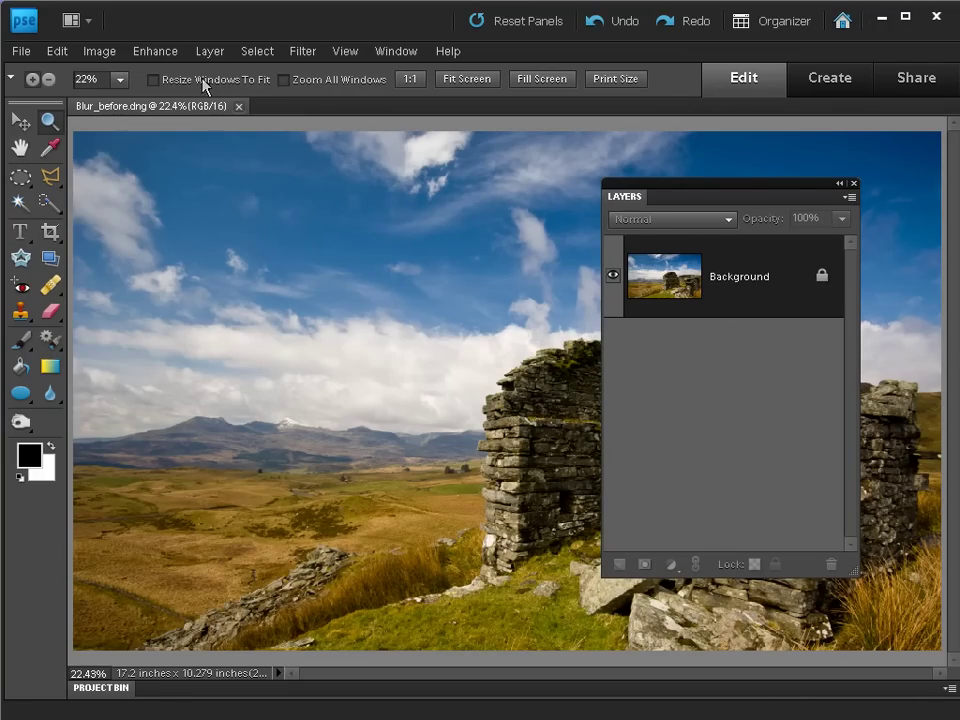
# Step: Convert the image to 8 Bits/Channel and shrink the Layers panel
pyautogui.click(296, 52)
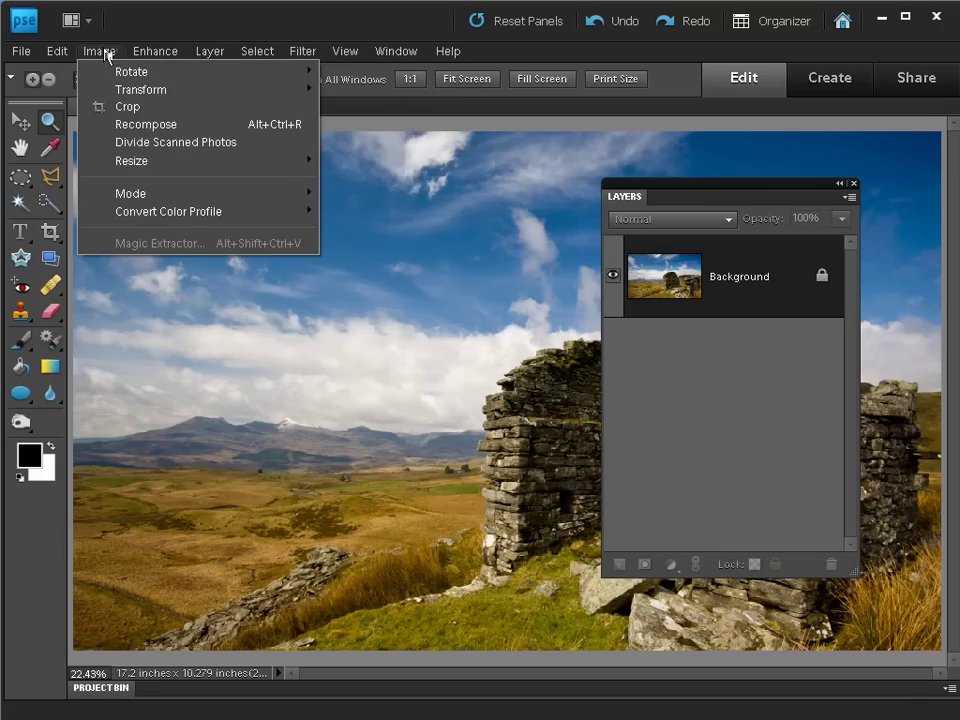
pyautogui.moveTo(131, 193)
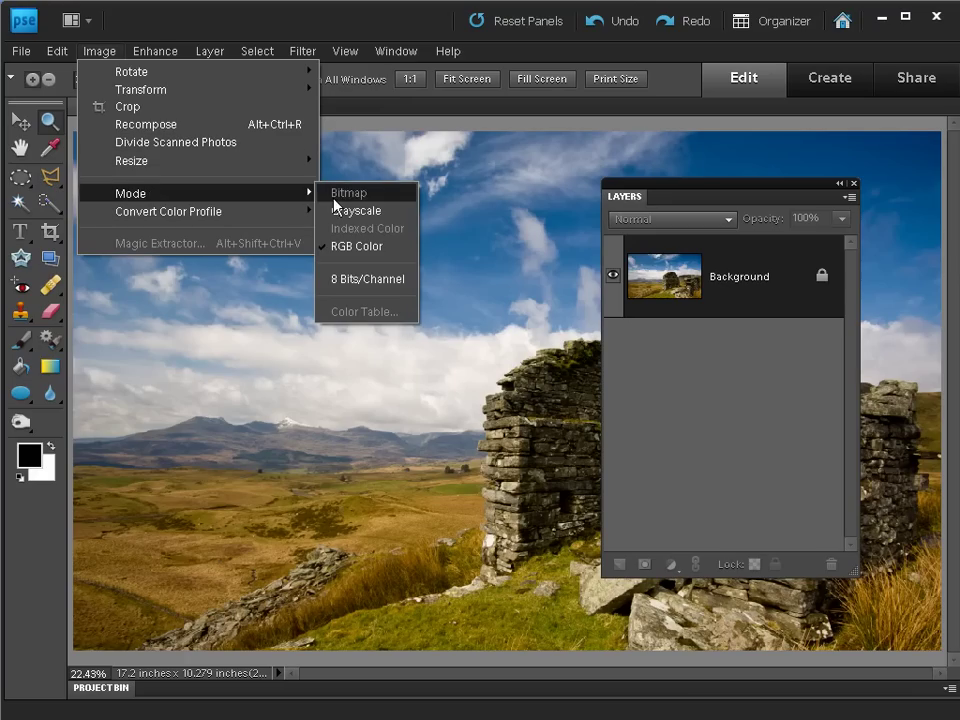
pyautogui.click(393, 280)
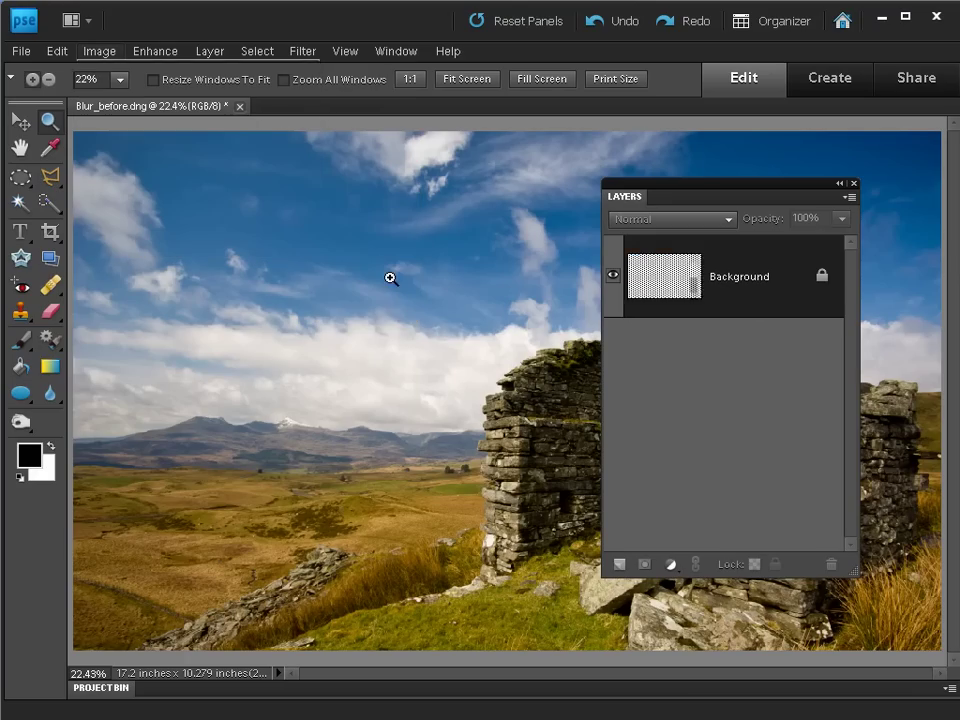
pyautogui.click(313, 53)
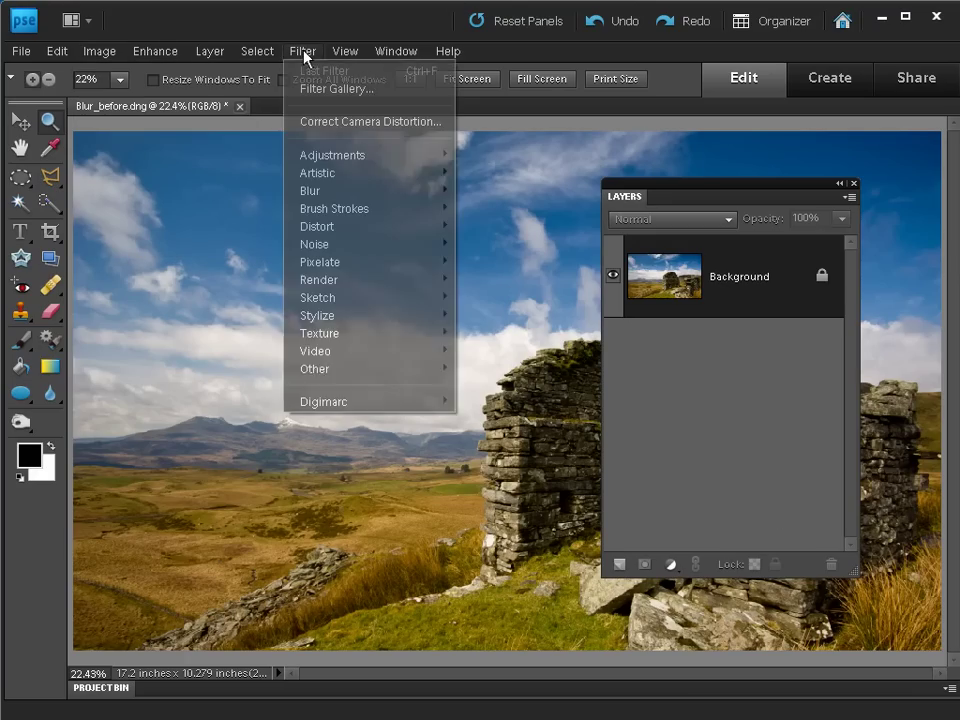
pyautogui.click(313, 25)
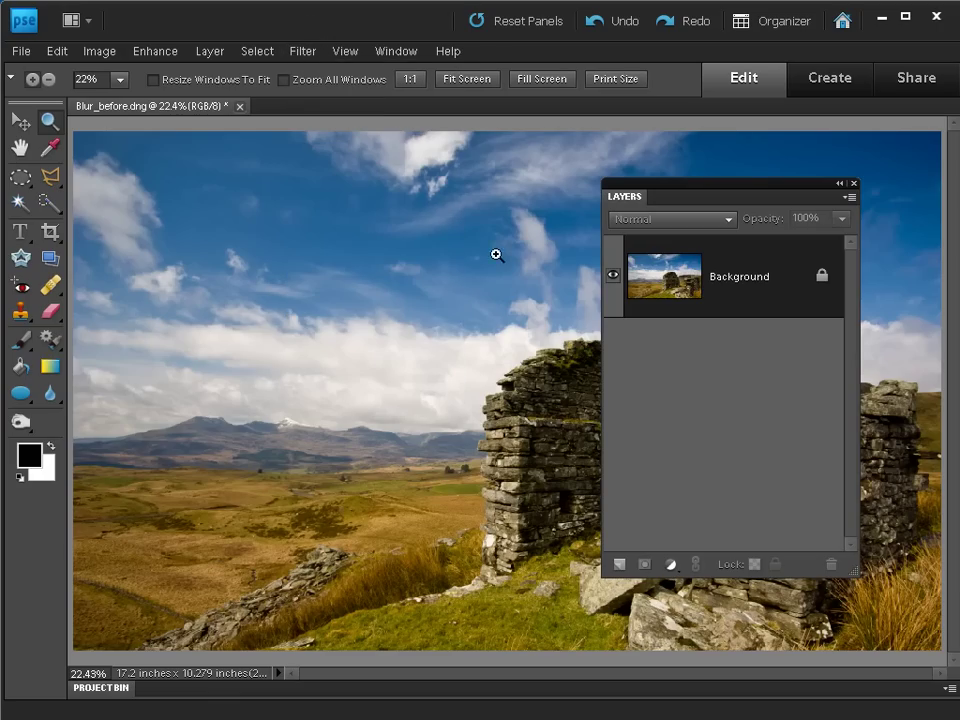
pyautogui.moveTo(852, 570); pyautogui.dragTo(832, 367)
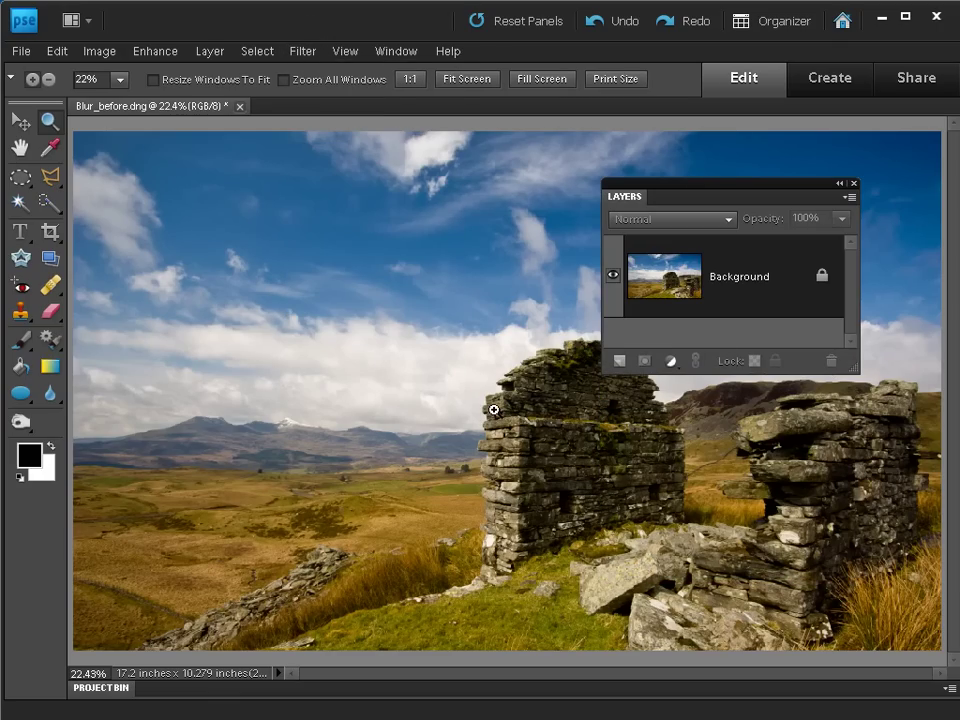
# Step: Paint a new Quick Selection across the whole sky with a soft 45 px brush
pyautogui.click(47, 206)
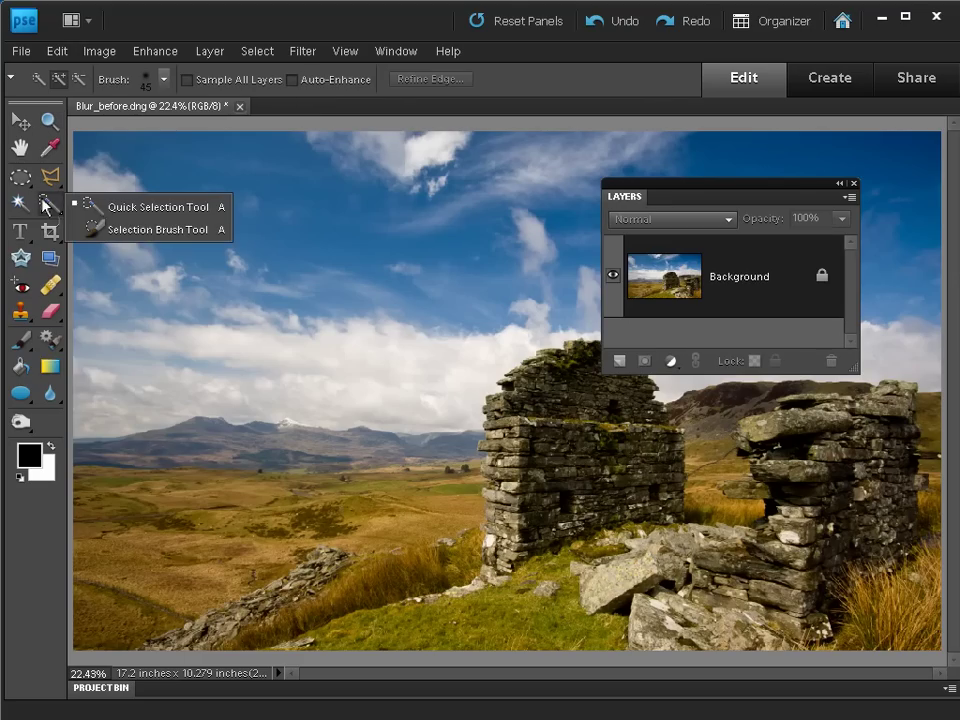
pyautogui.click(122, 208)
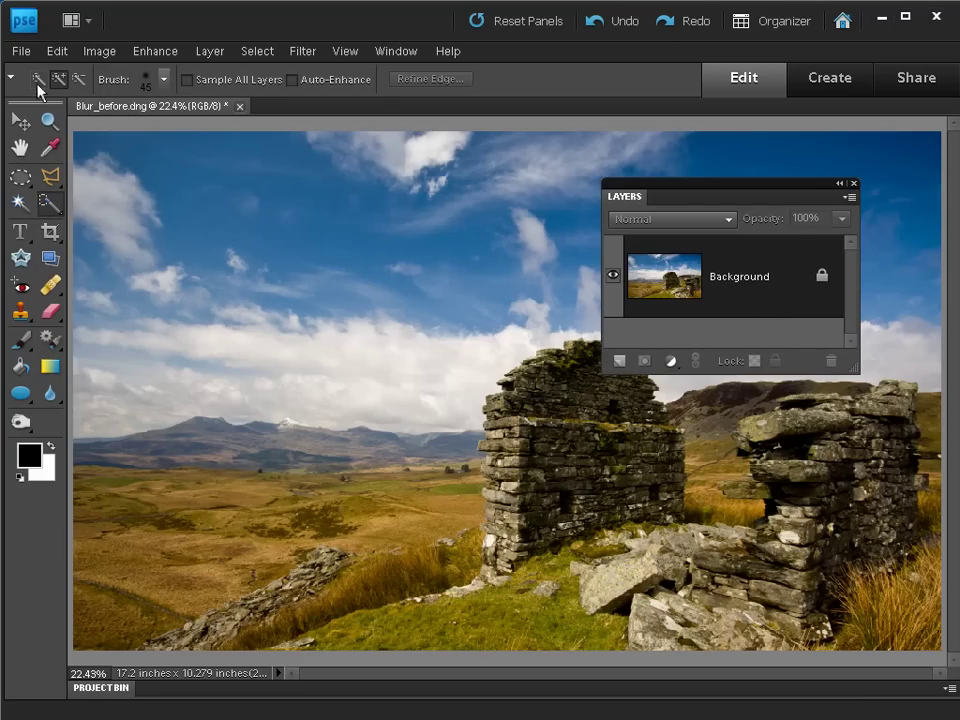
pyautogui.click(37, 81)
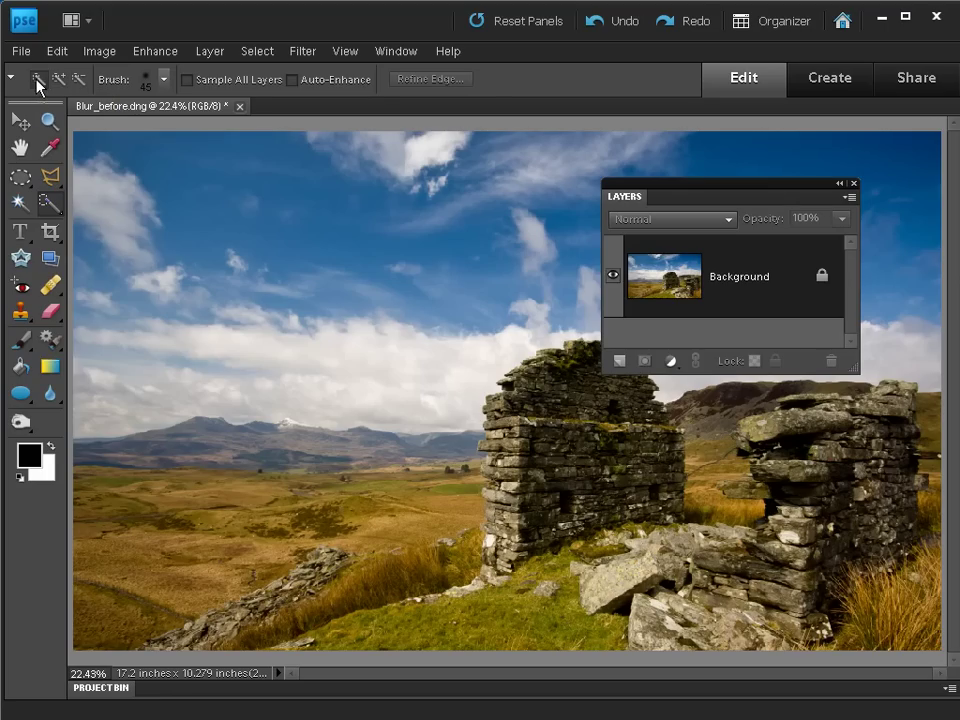
pyautogui.click(147, 80)
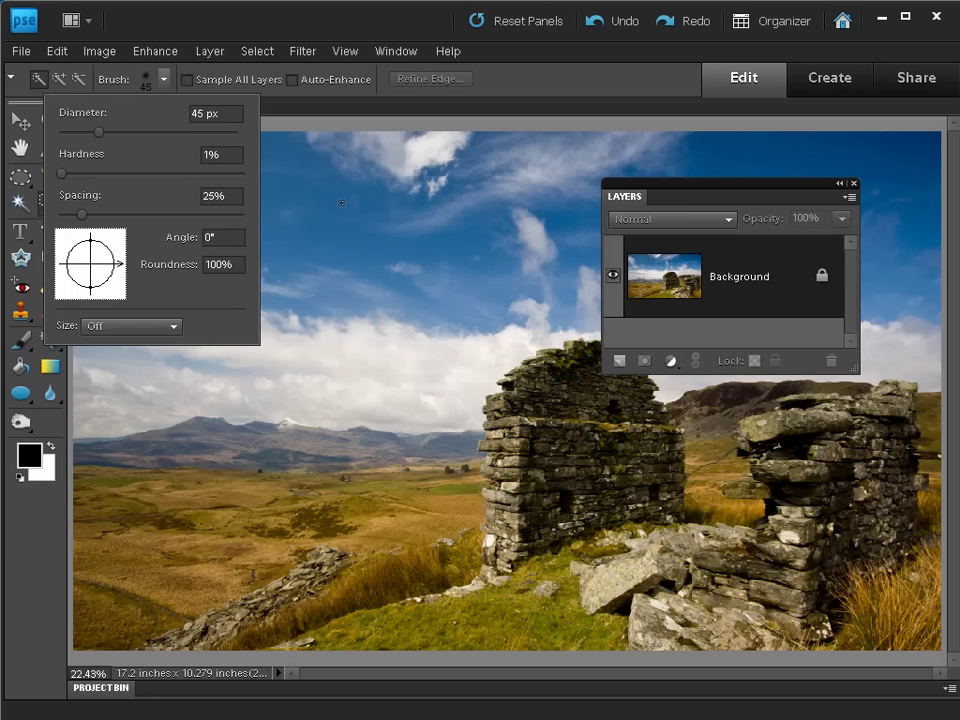
pyautogui.click(142, 383)
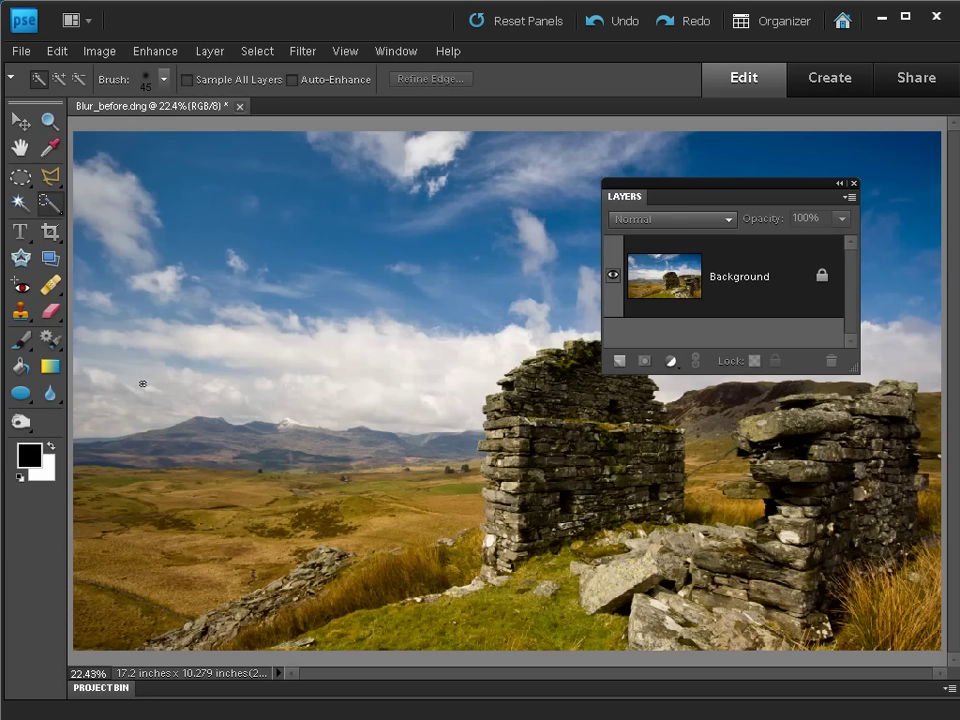
pyautogui.moveTo(142, 383); pyautogui.dragTo(400, 200)
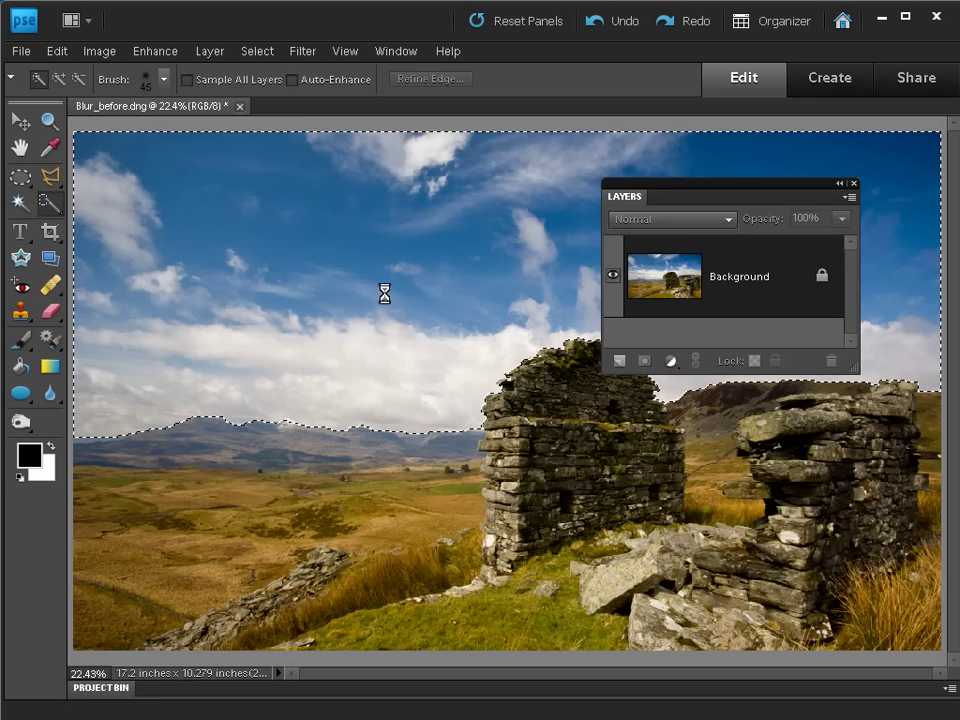
# Step: Zoom in and subtract the ruin's jagged top from the sky selection with a 25 px brush
pyautogui.hotkey('ctrl', '+')
pyautogui.hotkey('ctrl', '+')
pyautogui.hotkey('ctrl', '+')
pyautogui.hotkey('ctrl', '+')
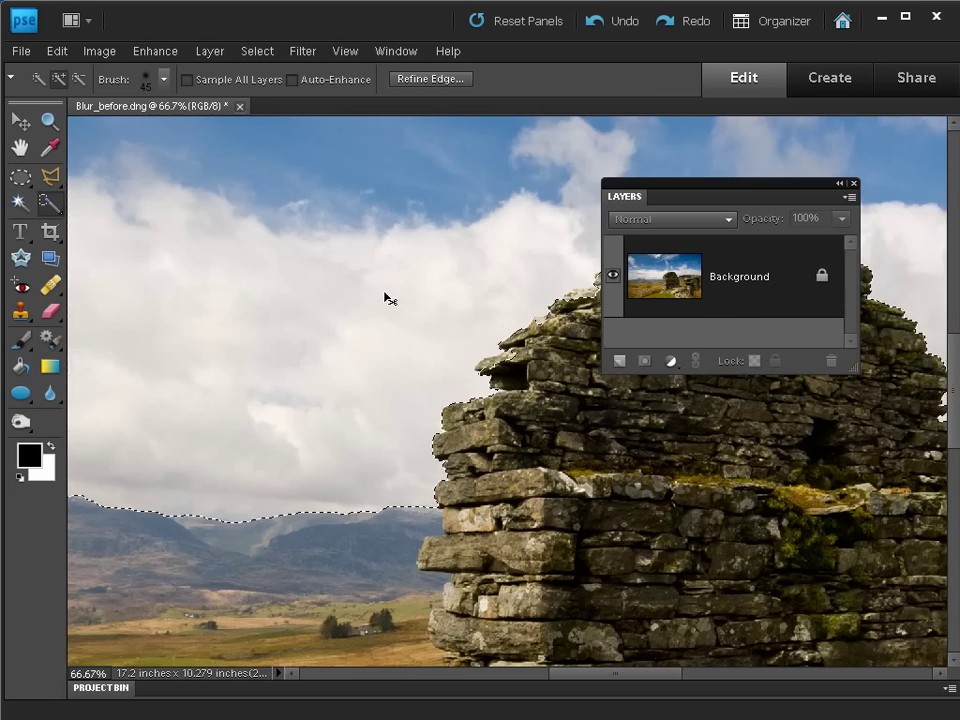
pyautogui.moveTo(444, 276); pyautogui.dragTo(236, 375)
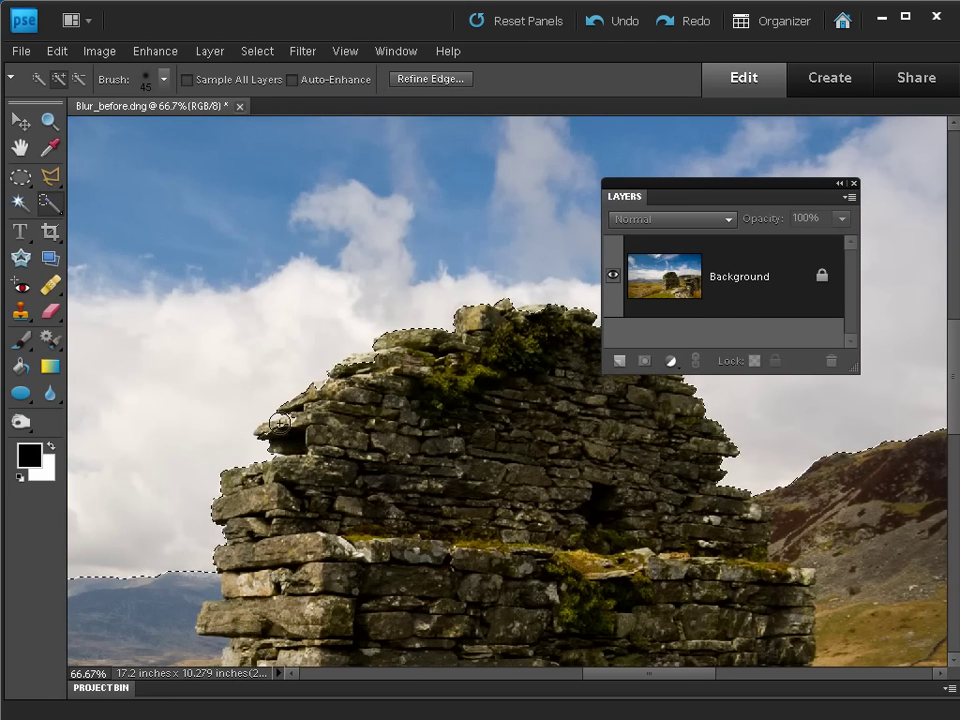
pyautogui.click(77, 80)
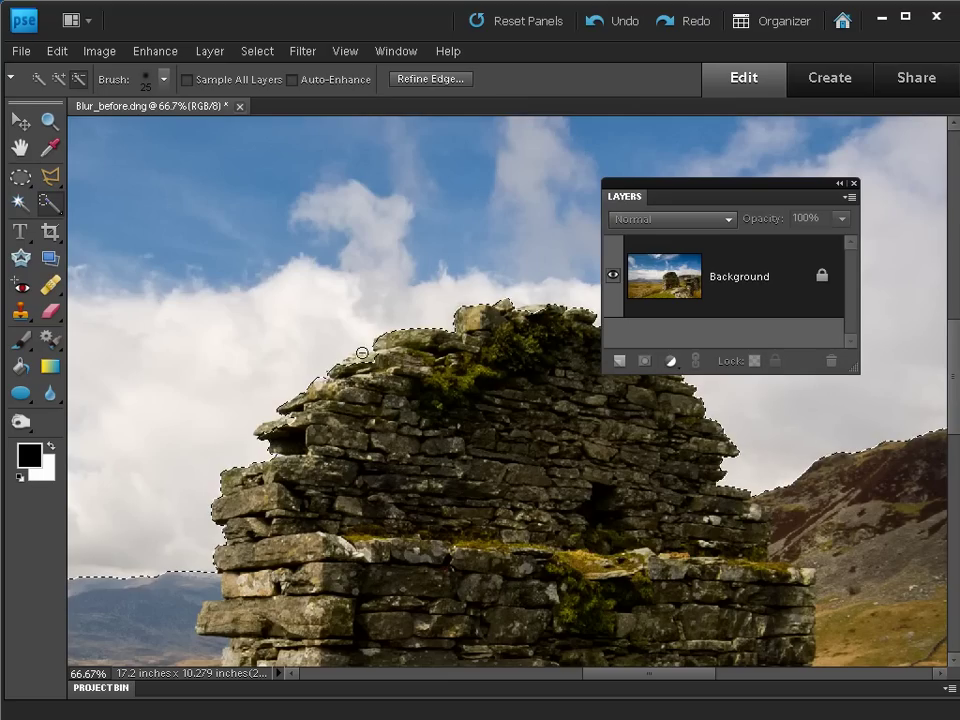
pyautogui.moveTo(364, 358); pyautogui.dragTo(364, 399)
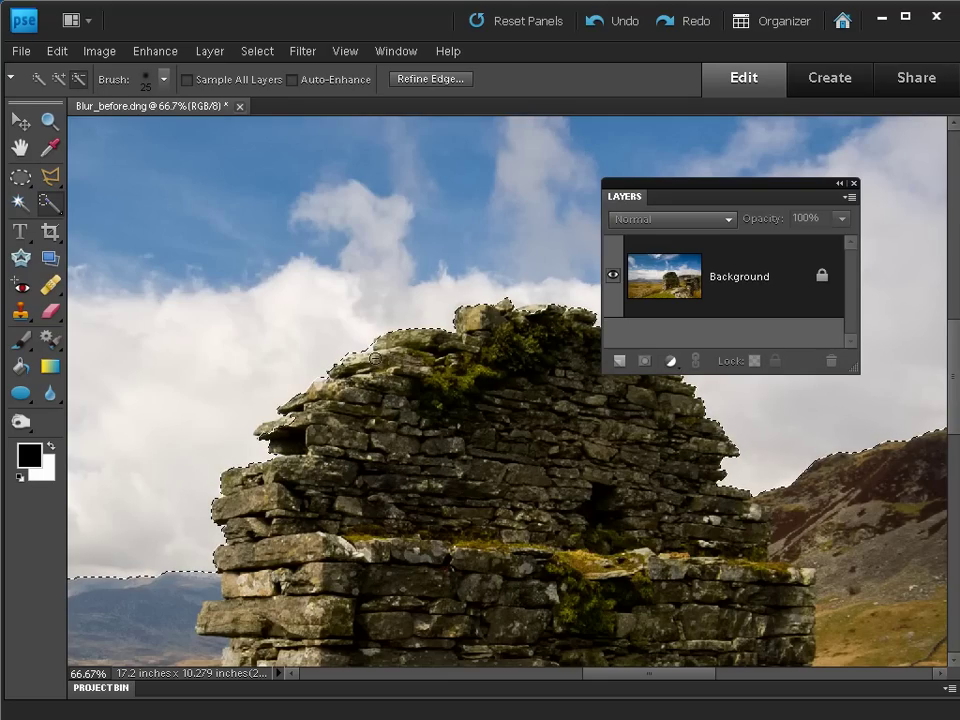
pyautogui.moveTo(375, 358); pyautogui.dragTo(375, 383)
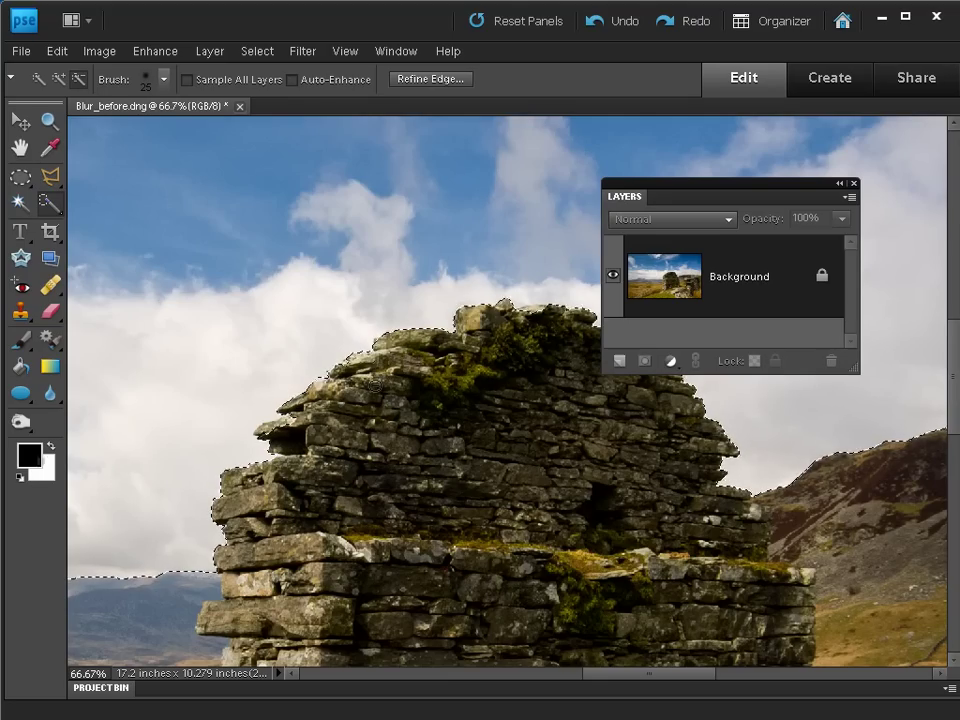
pyautogui.moveTo(532, 311); pyautogui.dragTo(525, 368)
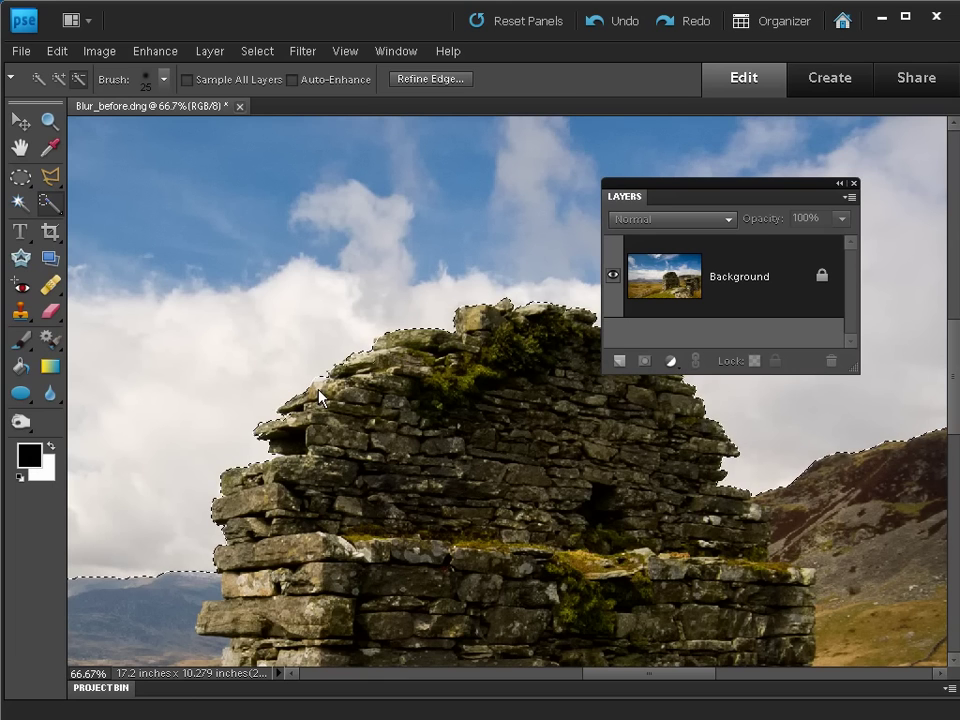
pyautogui.press('z')
pyautogui.rightClick(360, 387)
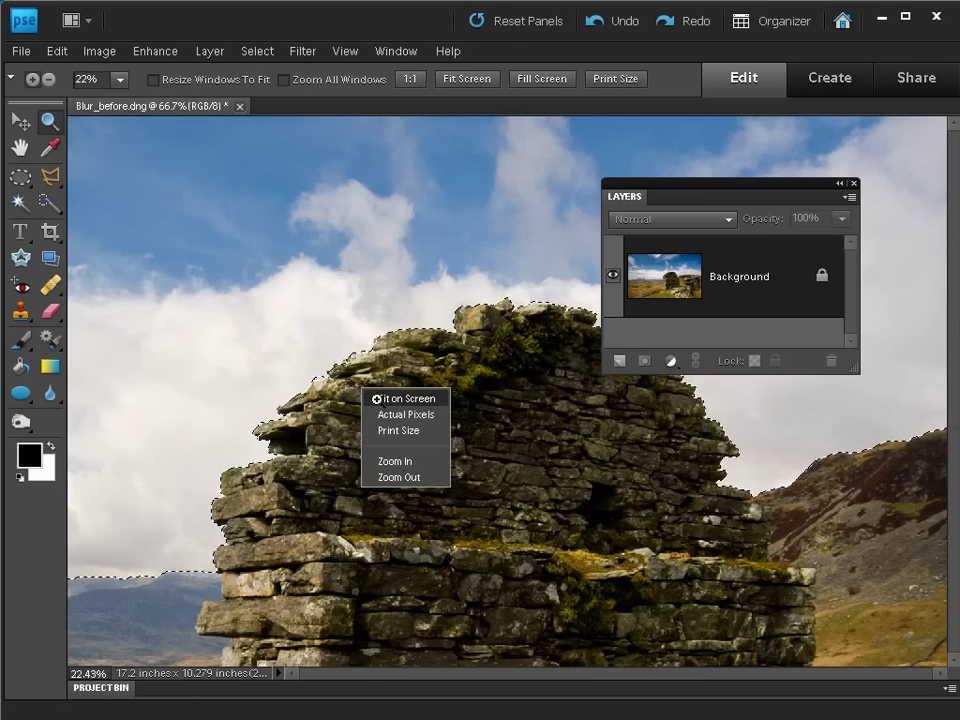
# Step: Fit the whole photo on screen and copy the selected sky
pyautogui.click(376, 398)
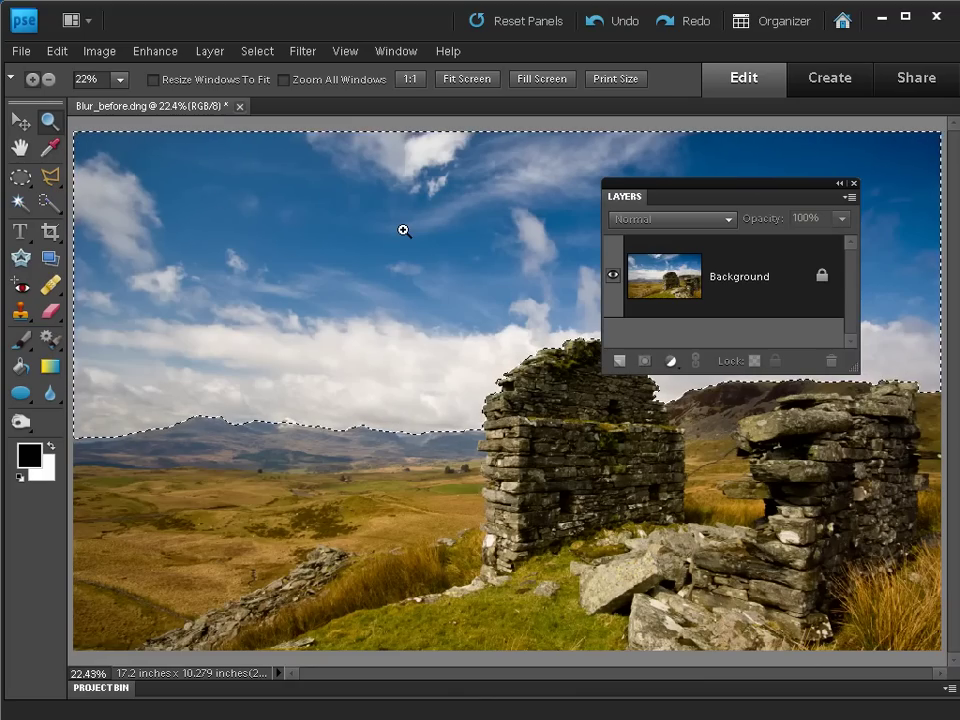
pyautogui.click(57, 51)
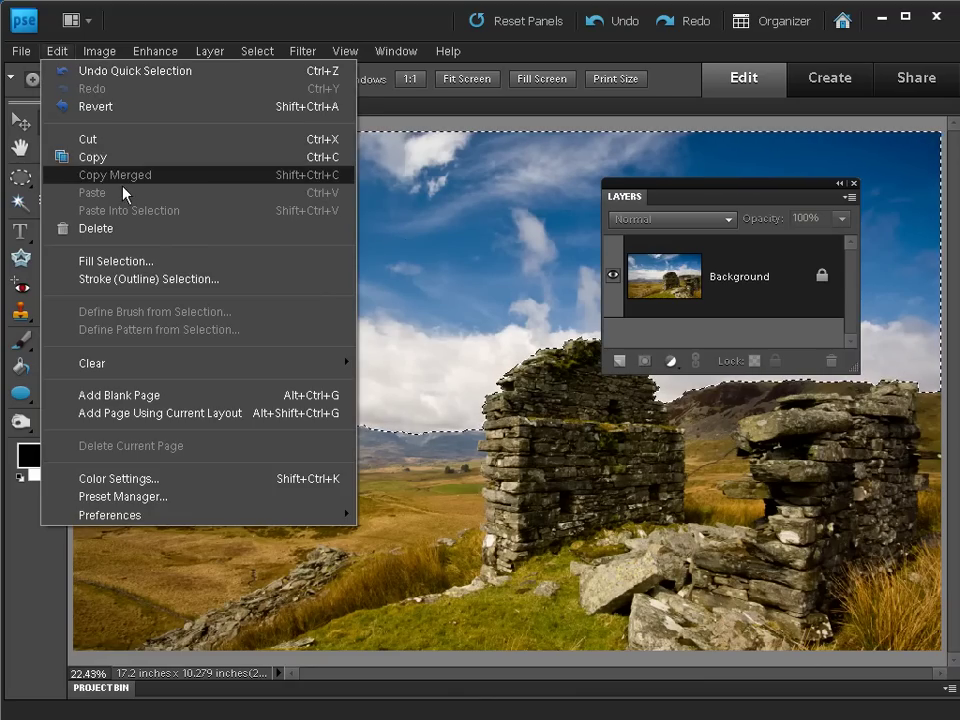
pyautogui.click(119, 157)
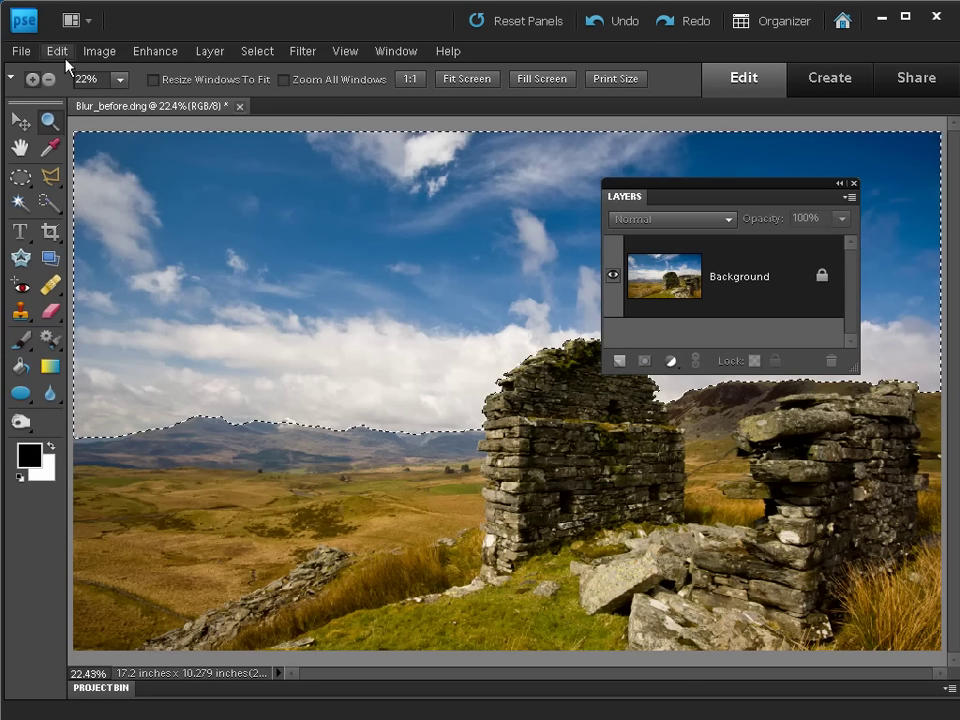
pyautogui.click(60, 51)
# Step: Paste the sky as Layer 1 and duplicate it into Layer 1 copy
pyautogui.click(100, 193)
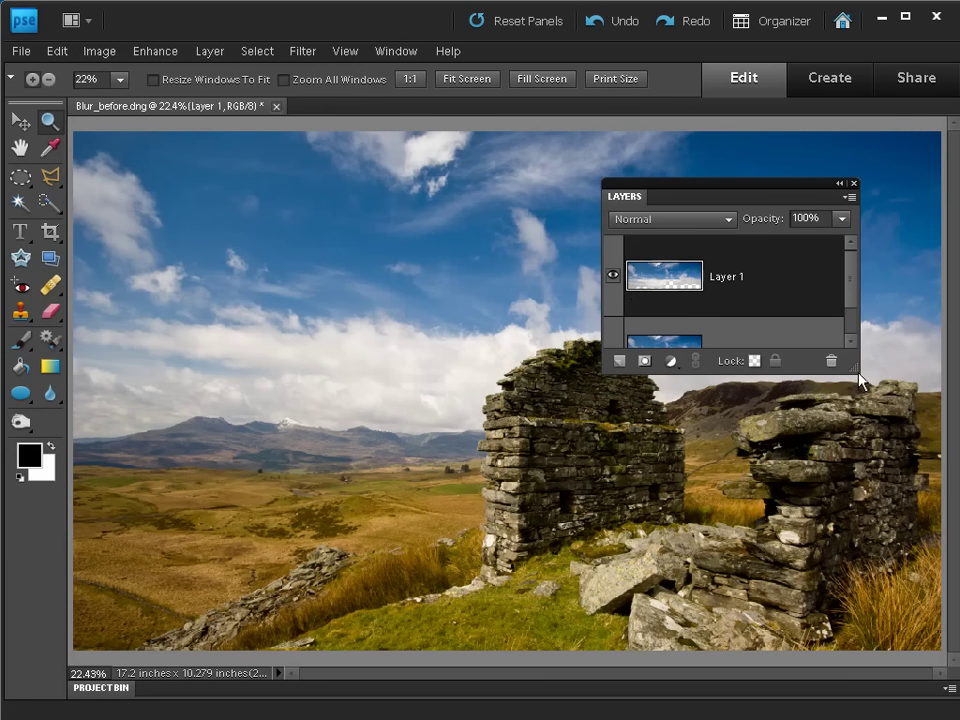
pyautogui.moveTo(857, 370); pyautogui.dragTo(855, 440)
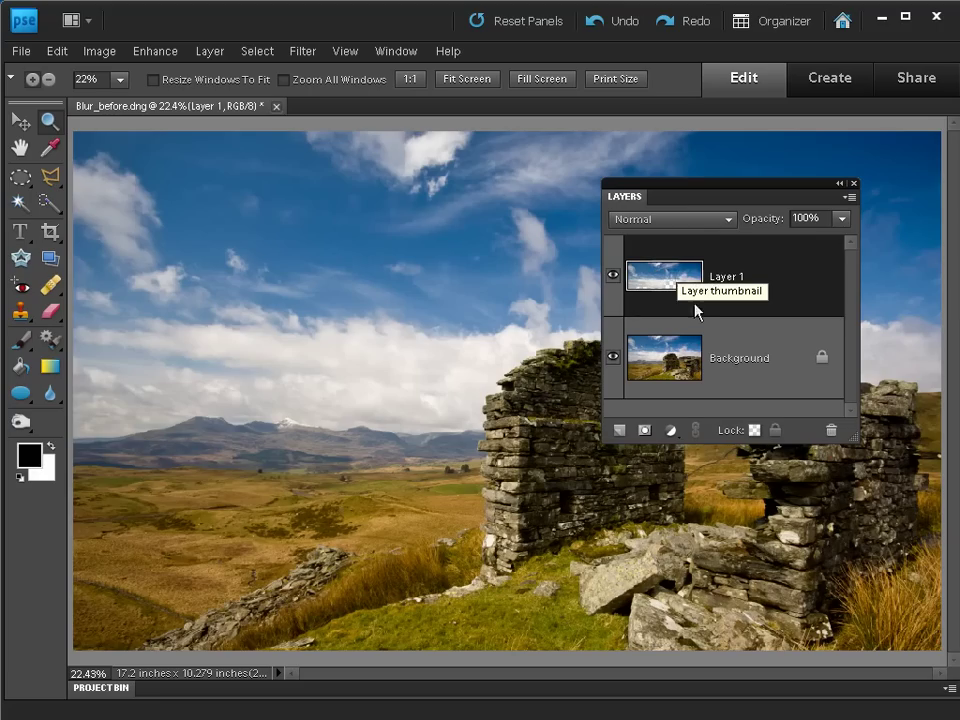
pyautogui.moveTo(665, 280); pyautogui.dragTo(622, 432)
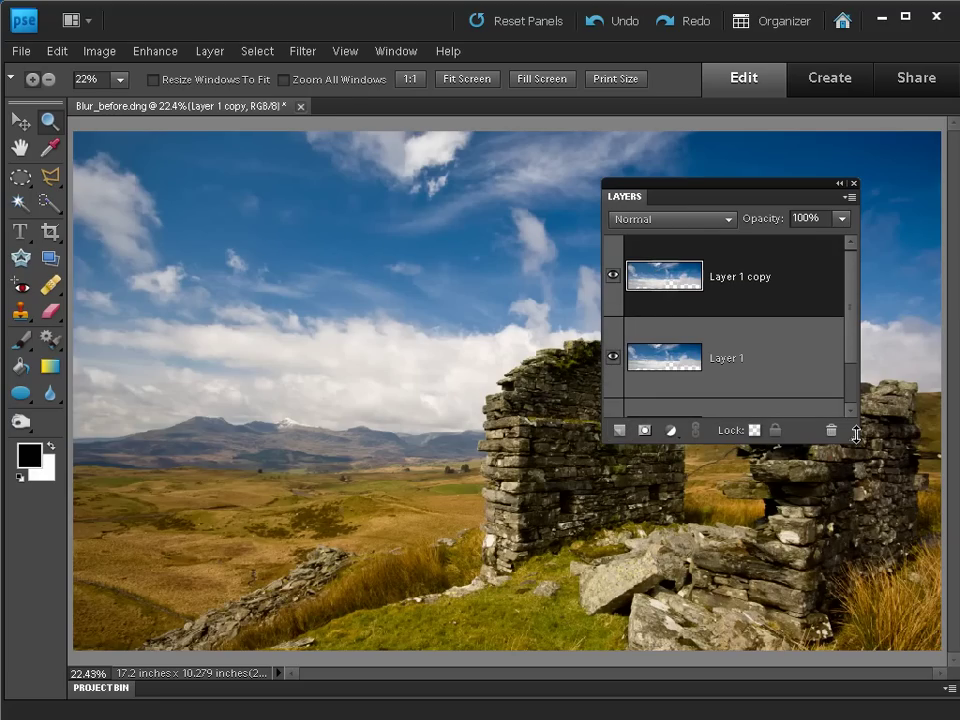
pyautogui.moveTo(856, 432); pyautogui.dragTo(856, 487)
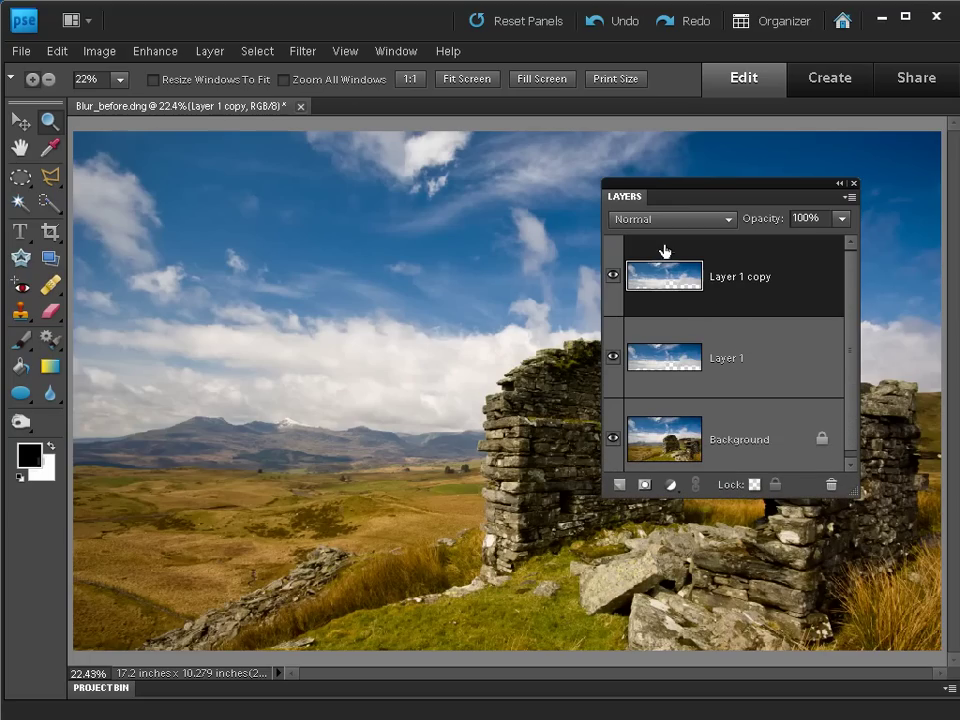
# Step: Select the inverse of Layer 1 copy's sky, then copy Background's ruins and land into Layer 2
pyautogui.keyDown('ctrl'); pyautogui.click(680, 279); pyautogui.keyUp('ctrl')
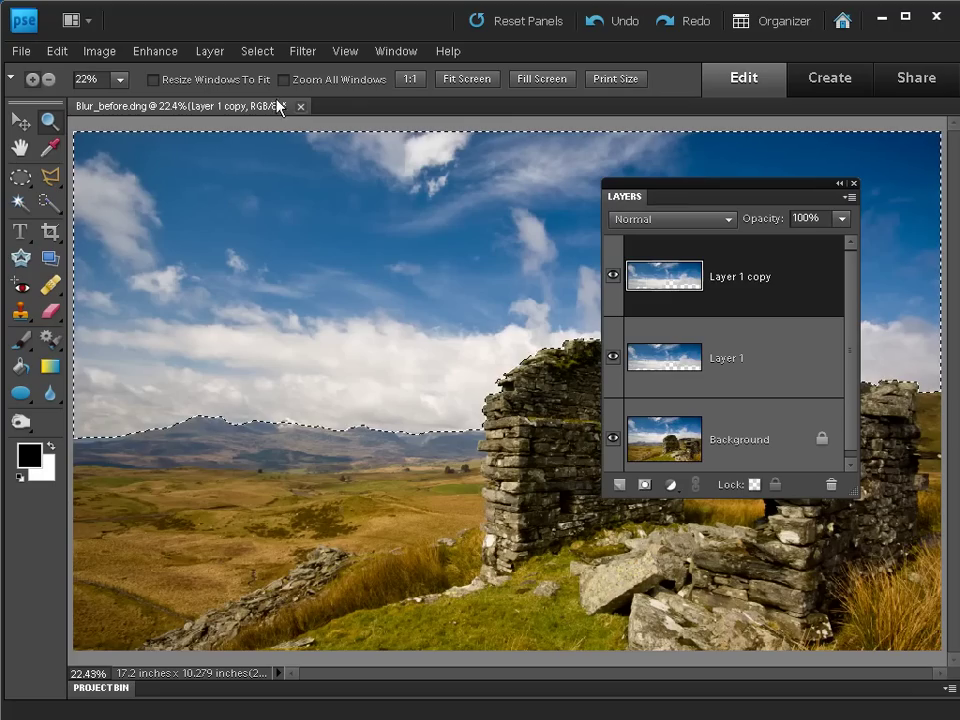
pyautogui.click(262, 52)
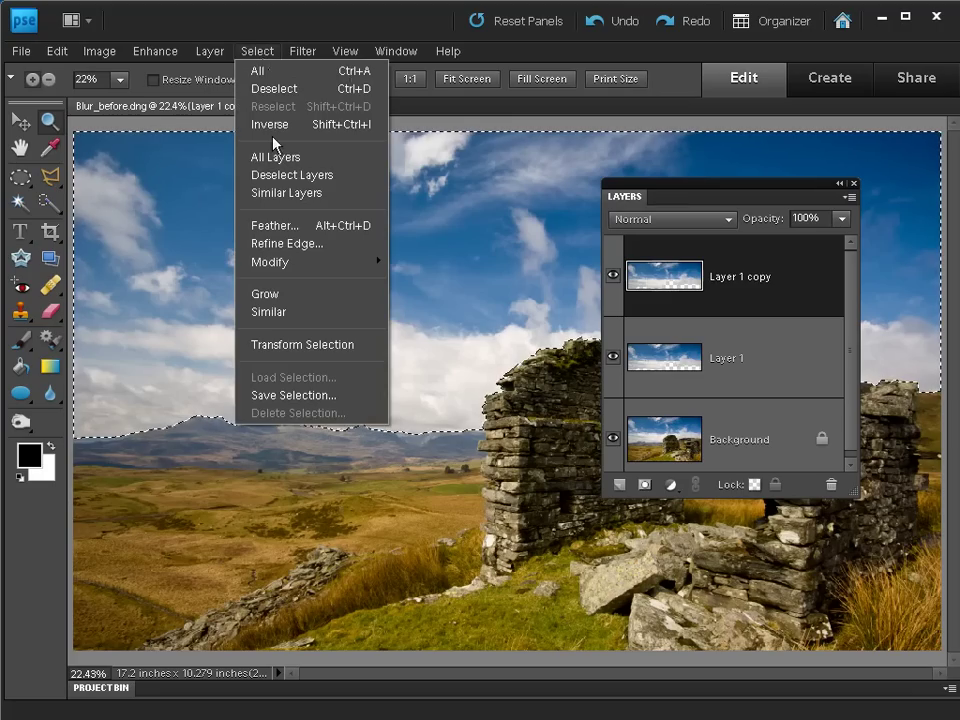
pyautogui.click(273, 124)
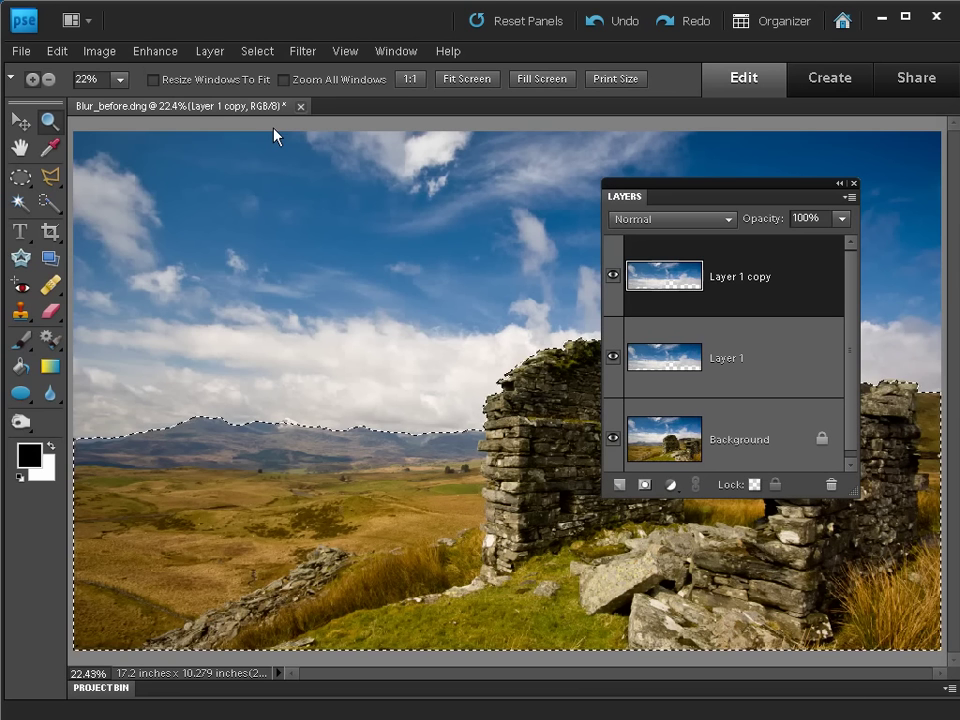
pyautogui.click(673, 440)
pyautogui.click(57, 51)
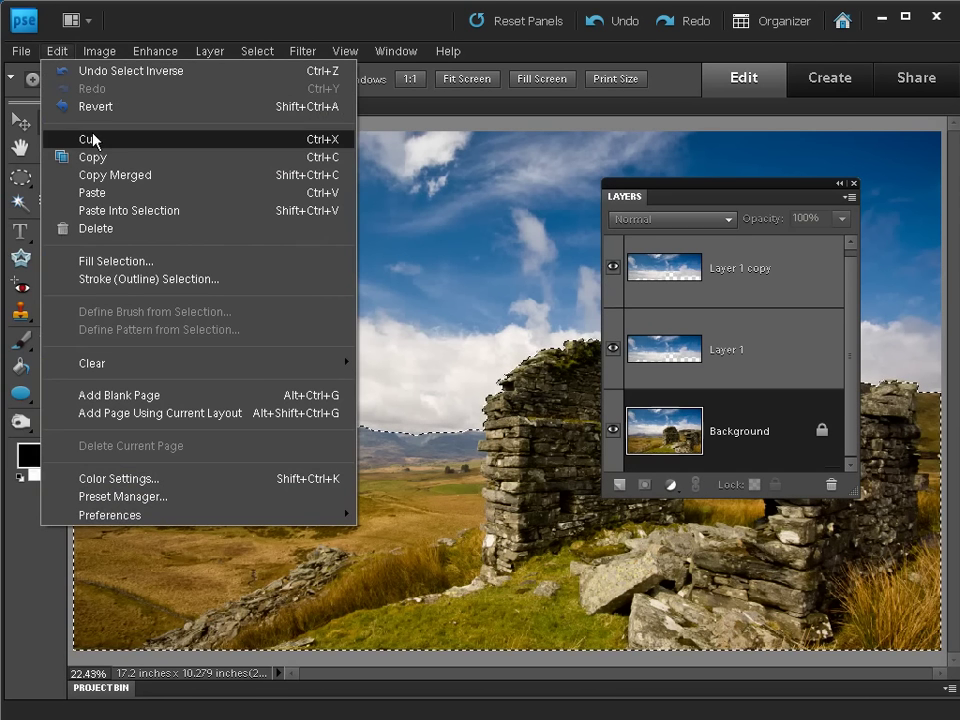
pyautogui.click(60, 52)
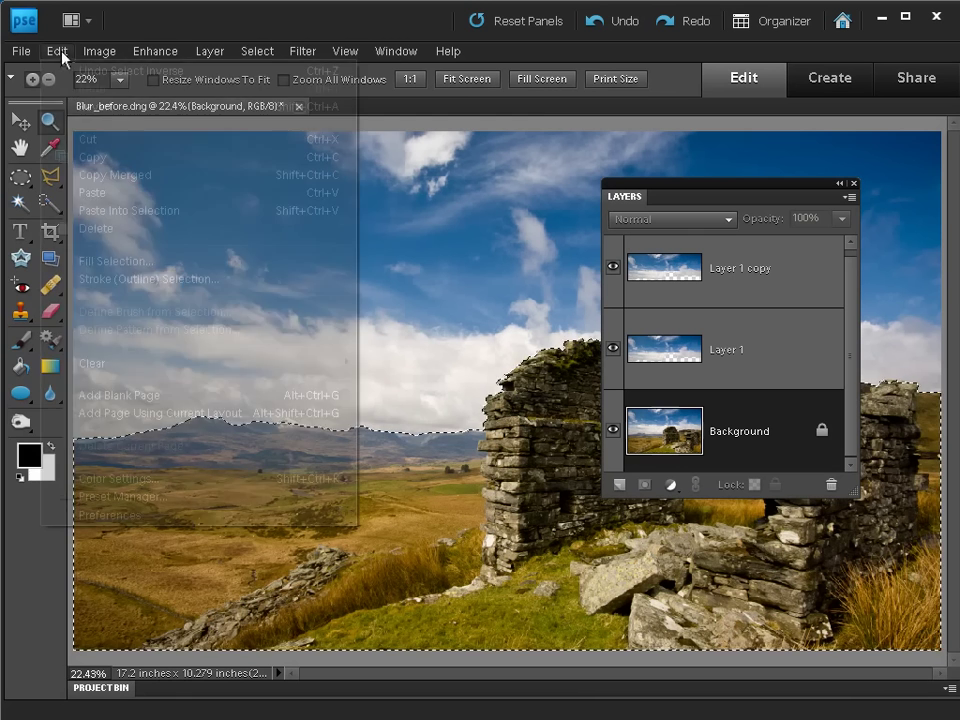
pyautogui.click(100, 192)
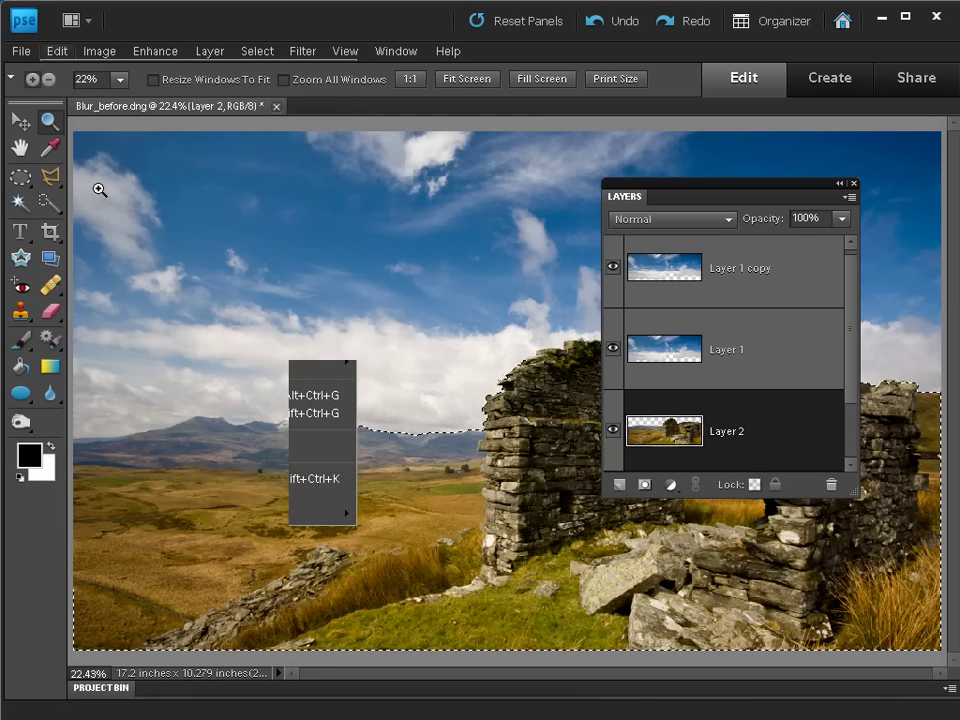
pyautogui.hotkey('ctrl', 'd')
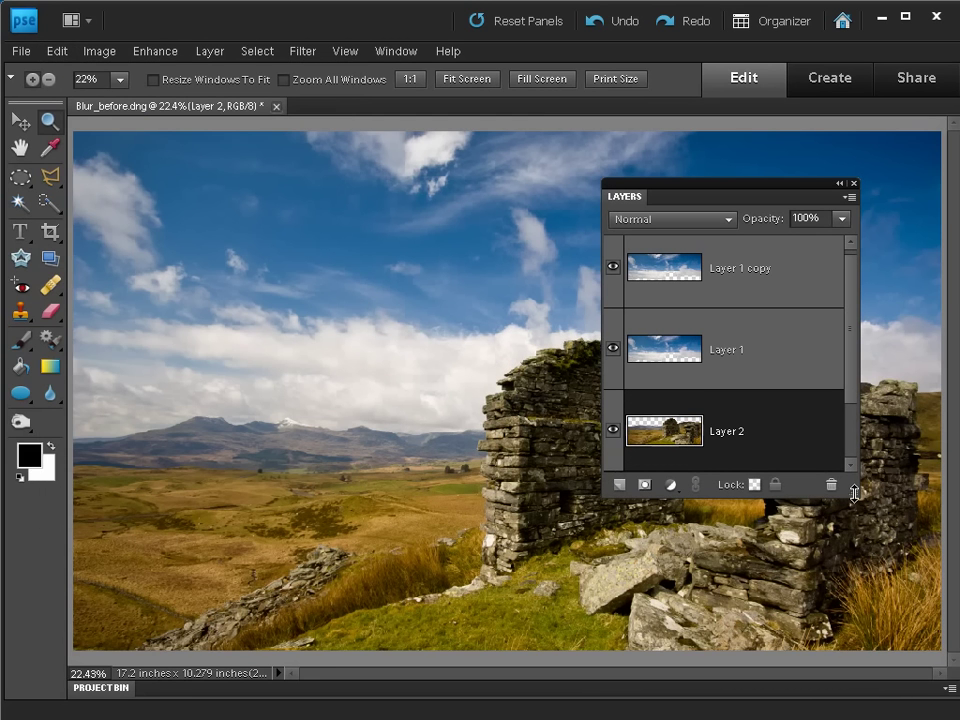
pyautogui.moveTo(855, 493); pyautogui.dragTo(856, 574)
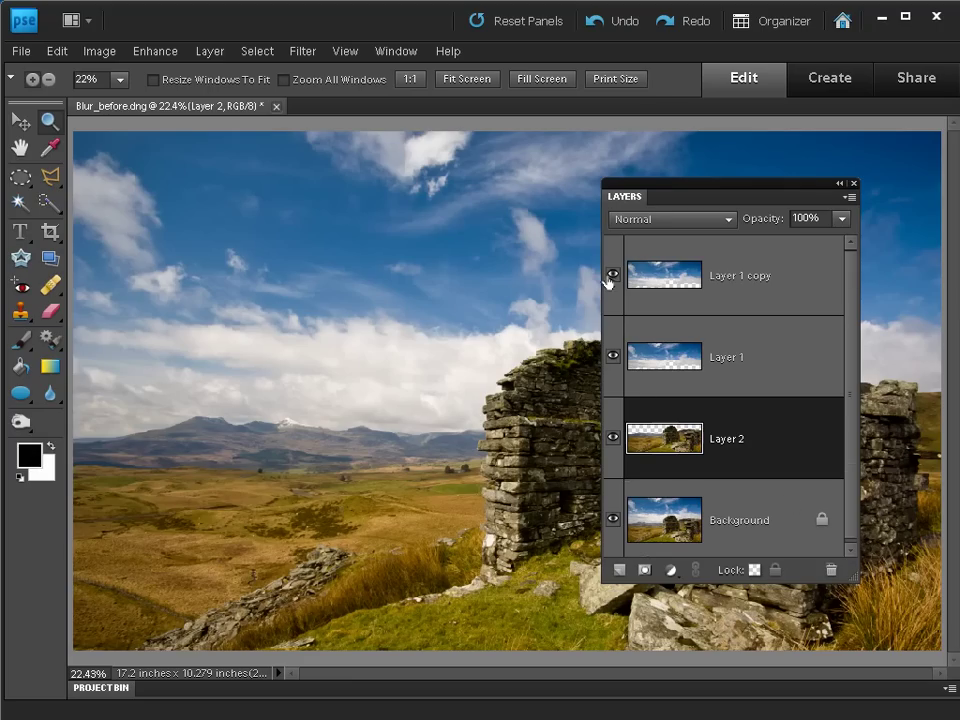
# Step: Hide Layer 1 copy and give Layer 1 a Zoom radial blur, Amount 10, Best quality
pyautogui.click(609, 277)
pyautogui.click(677, 347)
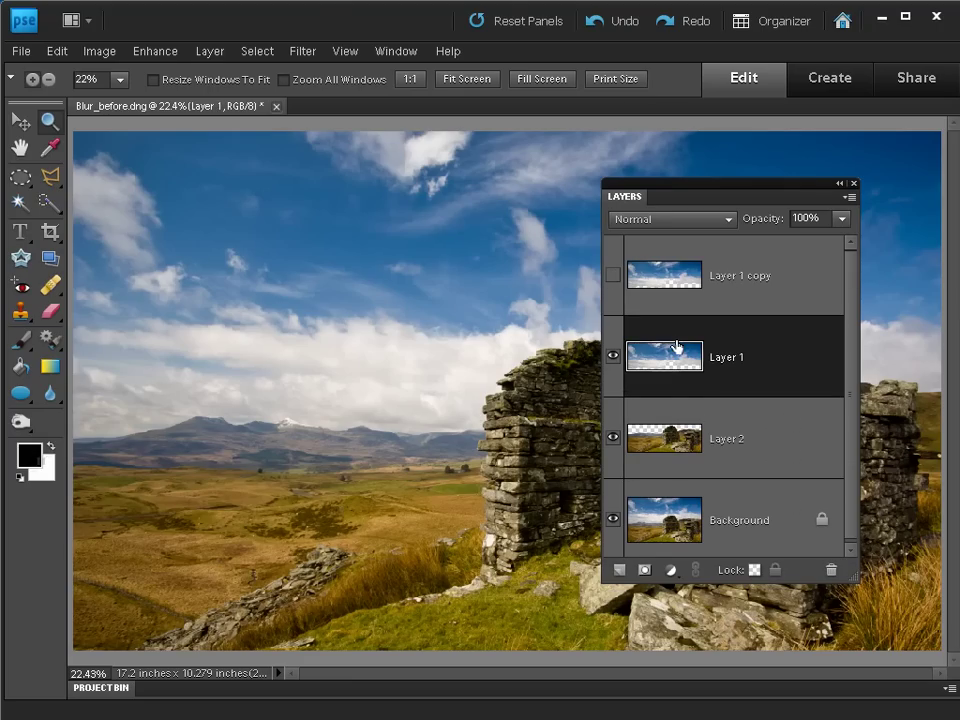
pyautogui.click(299, 51)
pyautogui.moveTo(318, 190)
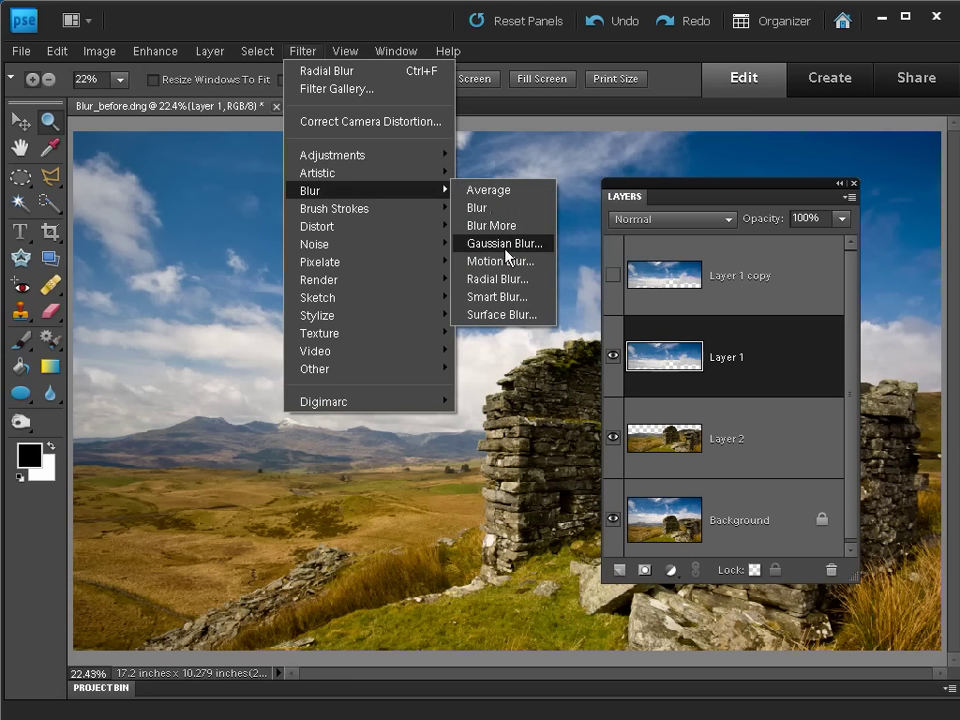
pyautogui.click(511, 280)
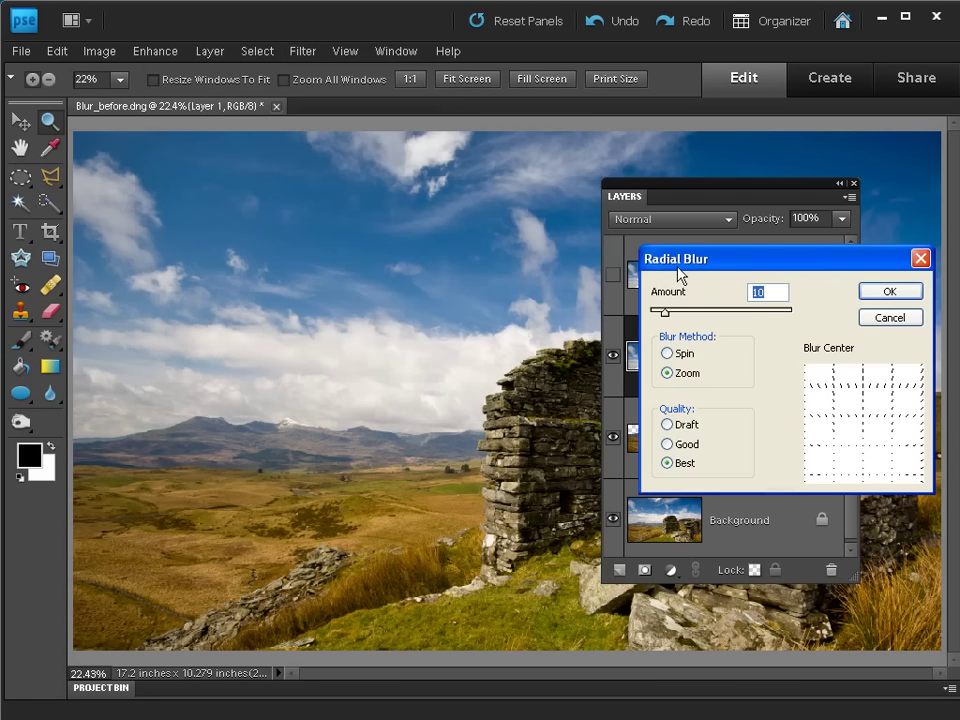
pyautogui.moveTo(680, 266)
pyautogui.mouseDown()
pyautogui.moveTo(277, 212)
pyautogui.moveTo(207, 179)
pyautogui.mouseUp()
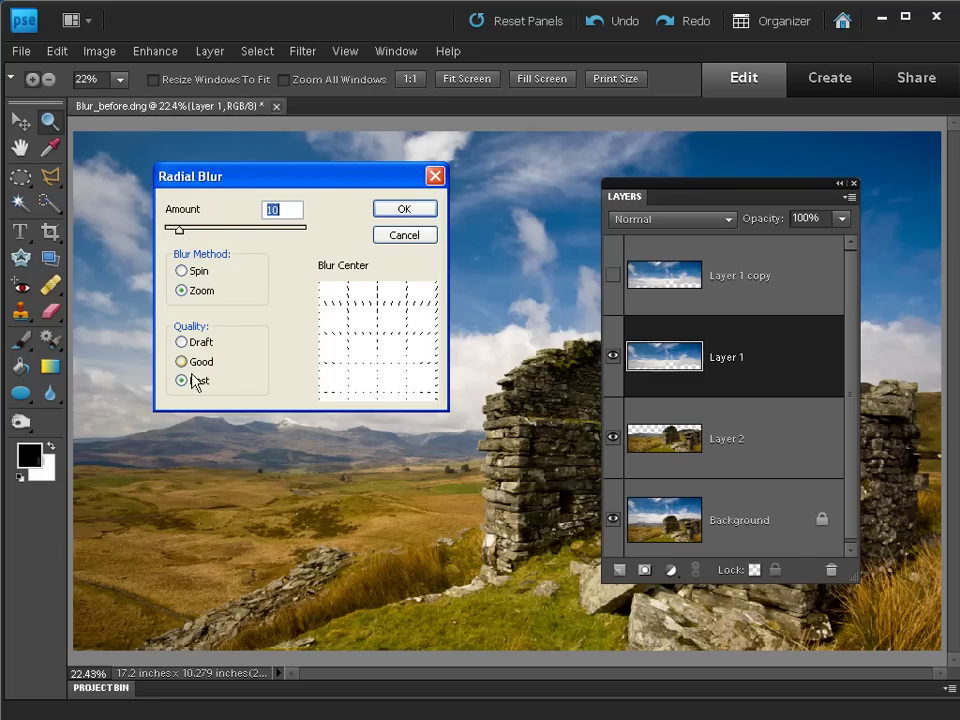
pyautogui.moveTo(371, 358)
pyautogui.mouseDown()
pyautogui.moveTo(375, 279)
pyautogui.moveTo(380, 381)
pyautogui.mouseUp()
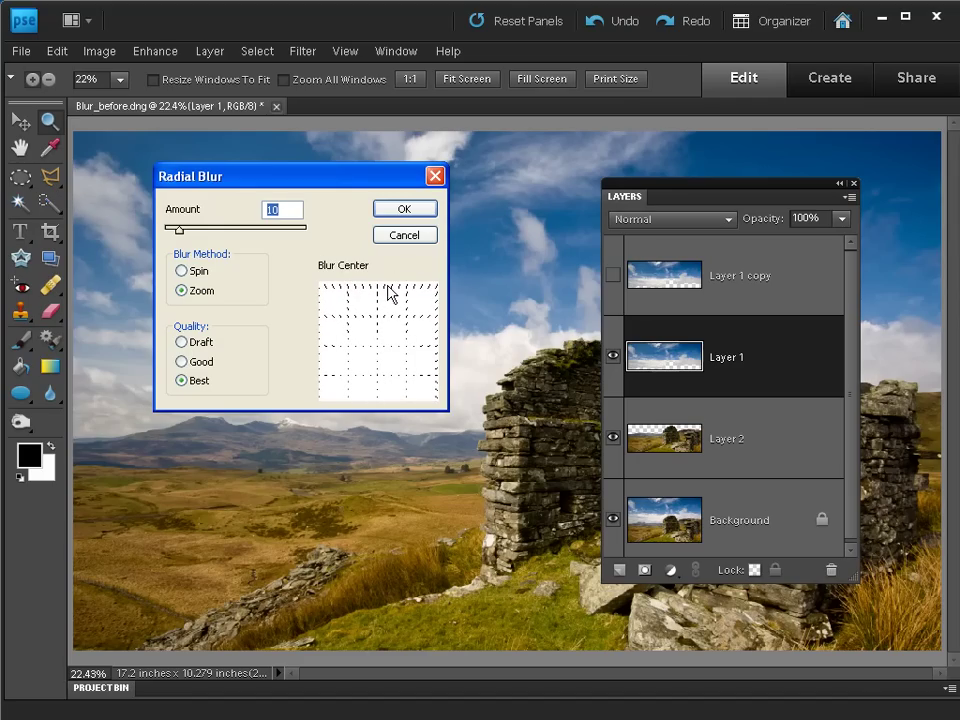
pyautogui.click(400, 210)
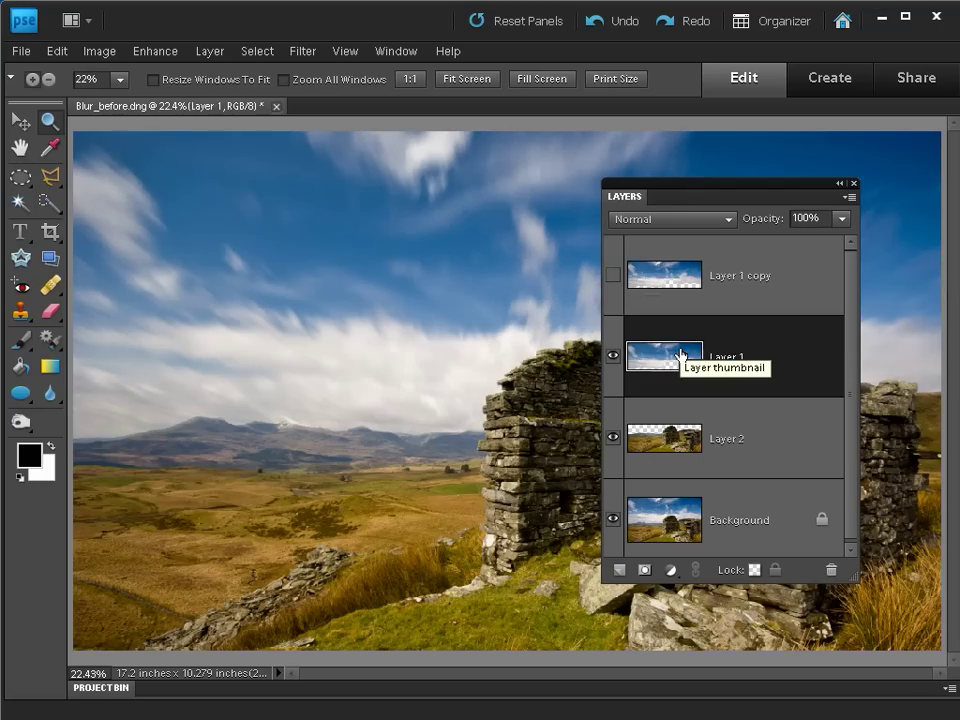
# Step: Add a layer mask to Layer 1 and set up a 300 px brush at 100% opacity
pyautogui.click(643, 571)
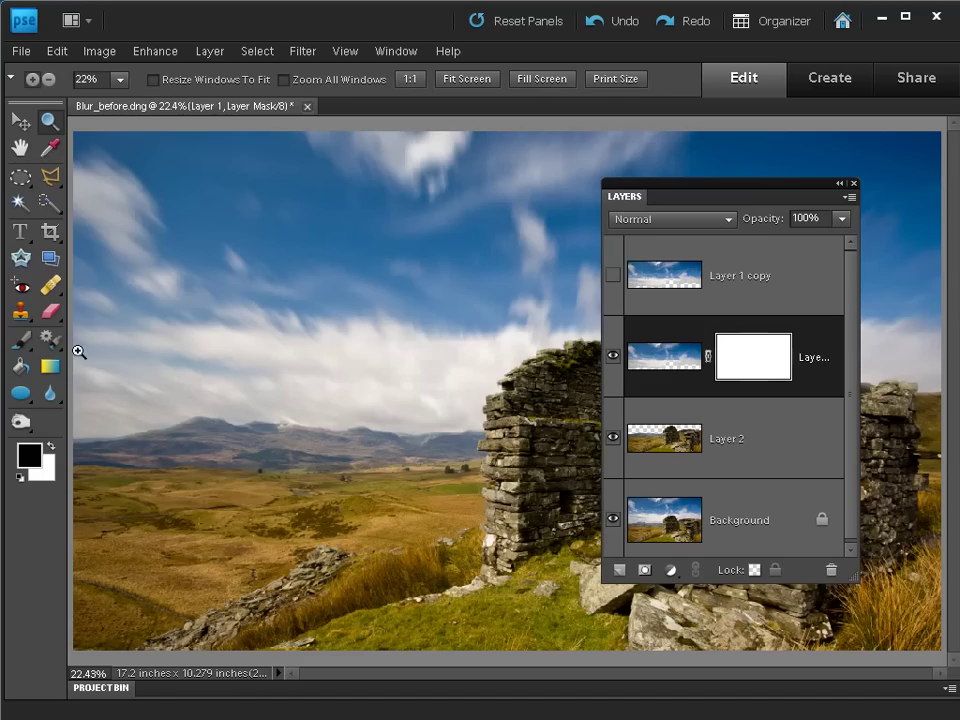
pyautogui.press('b')
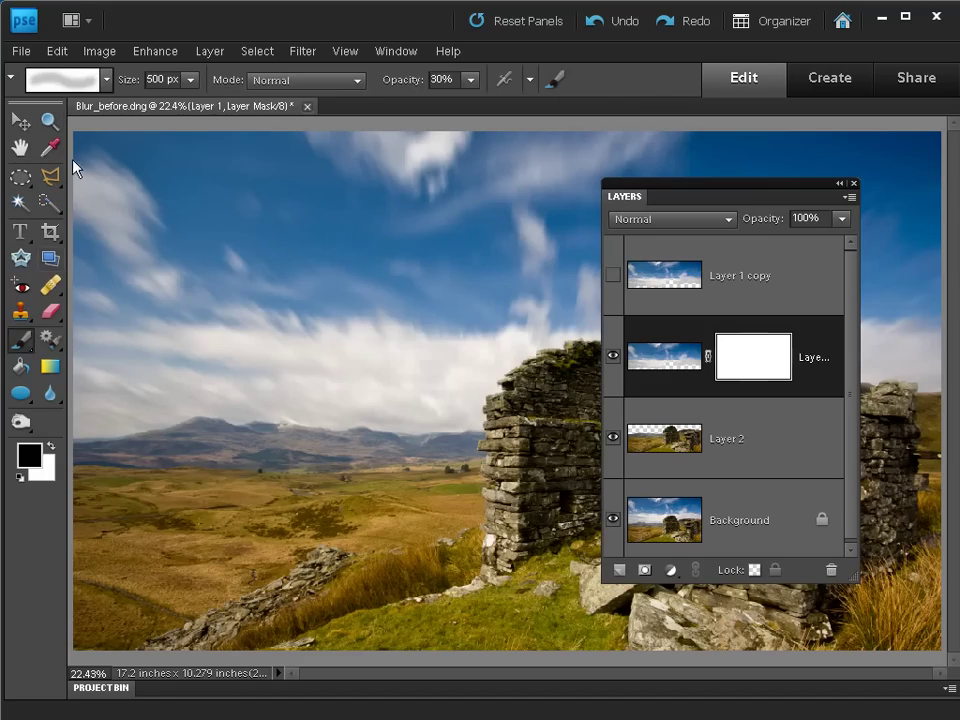
pyautogui.click(75, 82)
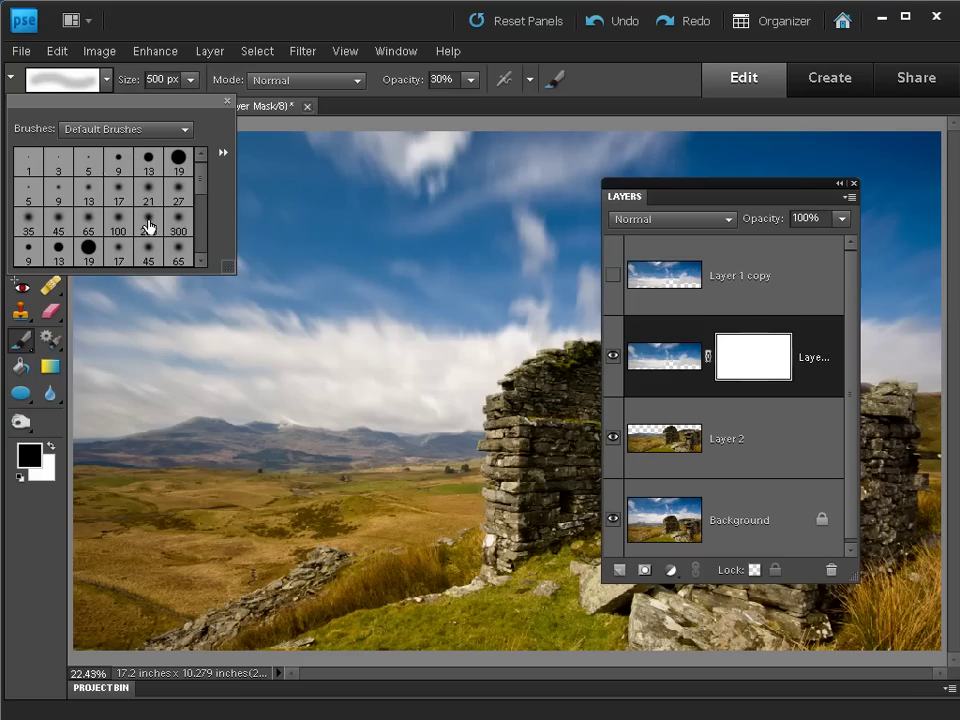
pyautogui.click(175, 226)
pyautogui.moveTo(395, 86); pyautogui.dragTo(561, 86)
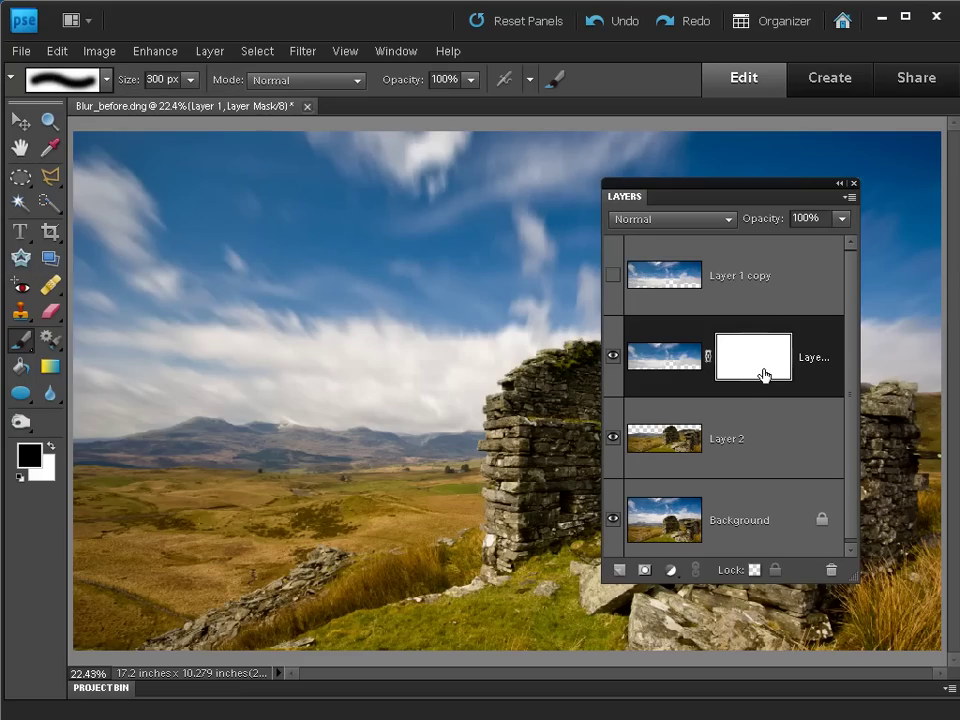
# Step: Paint black on the mask along the left mountains and the stone gable's top
pyautogui.moveTo(86, 428)
pyautogui.mouseDown()
pyautogui.moveTo(154, 420)
pyautogui.moveTo(185, 428)
pyautogui.moveTo(216, 414)
pyautogui.moveTo(417, 435)
pyautogui.moveTo(474, 429)
pyautogui.moveTo(501, 398)
pyautogui.mouseUp()
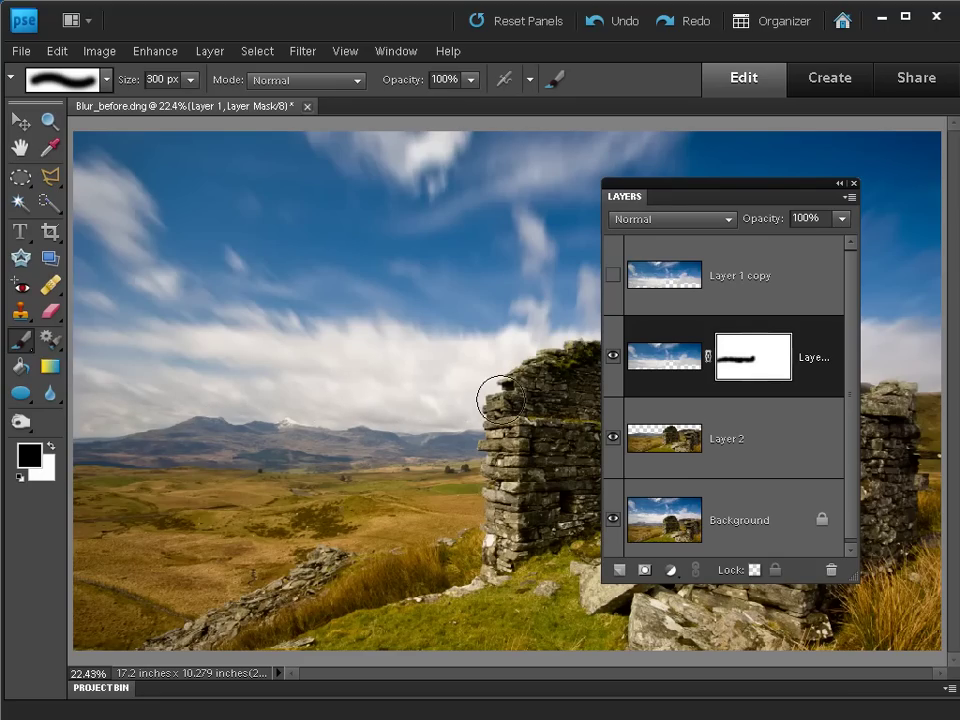
pyautogui.press('Tab')
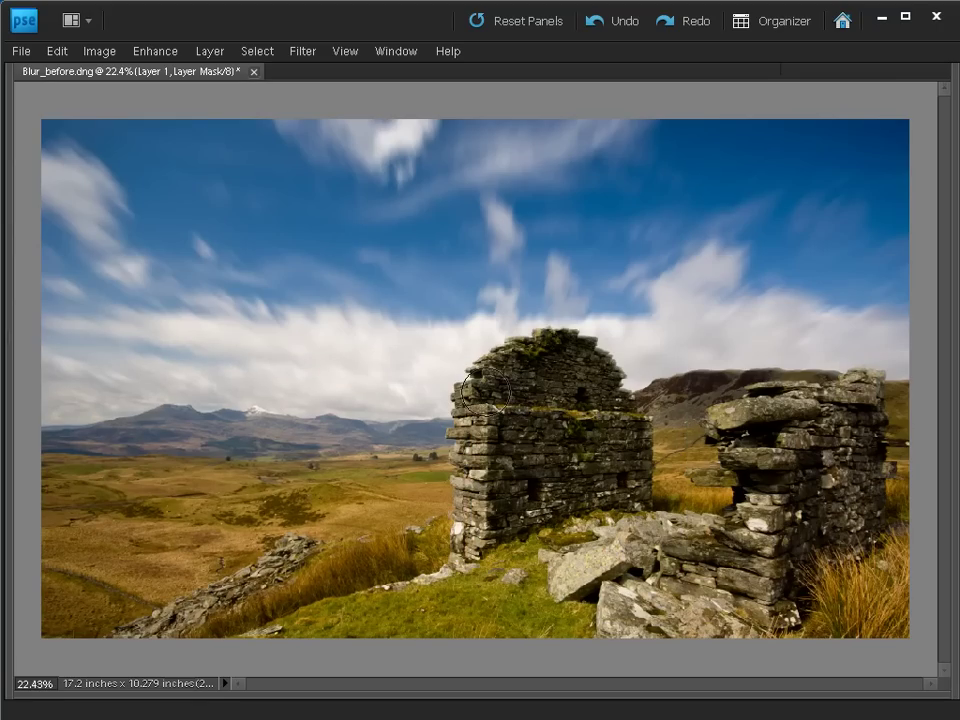
pyautogui.moveTo(478, 367)
pyautogui.mouseDown()
pyautogui.moveTo(525, 332)
pyautogui.moveTo(606, 343)
pyautogui.moveTo(632, 383)
pyautogui.mouseUp()
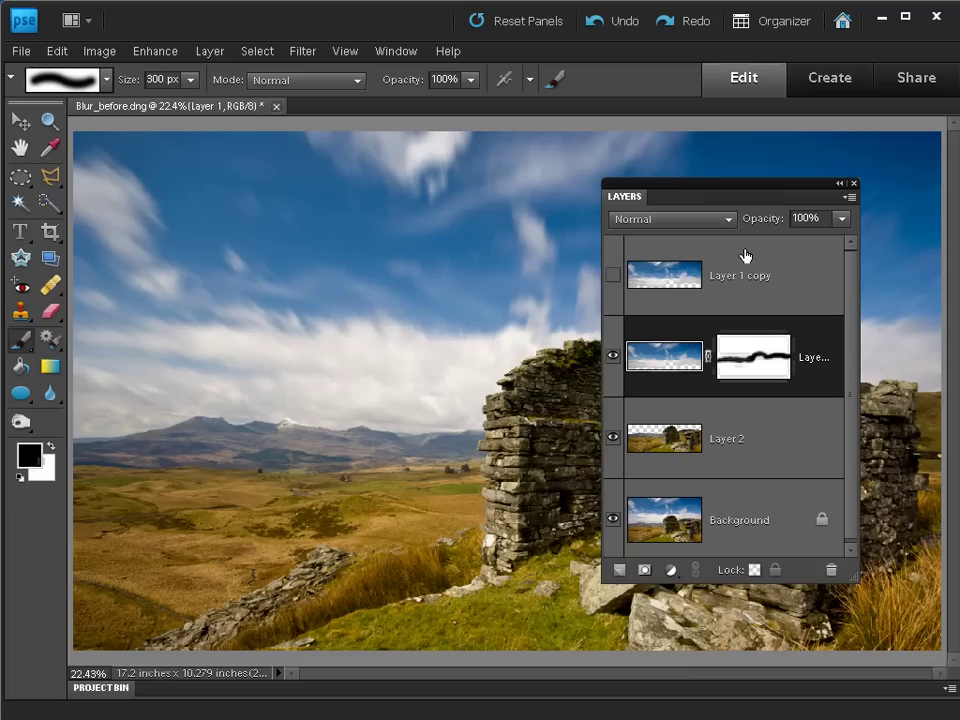
# Step: Lower Layer 1's opacity, then zoom-blur Layer 1 copy at Amount 20 and add a mask
pyautogui.moveTo(767, 225); pyautogui.dragTo(716, 227)
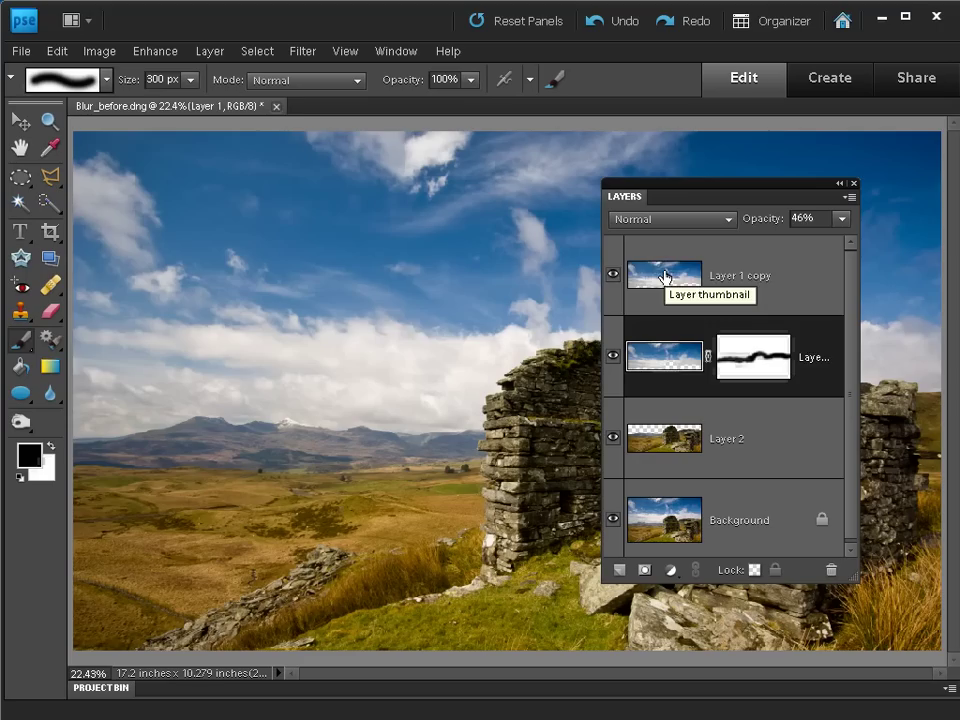
pyautogui.click(655, 272)
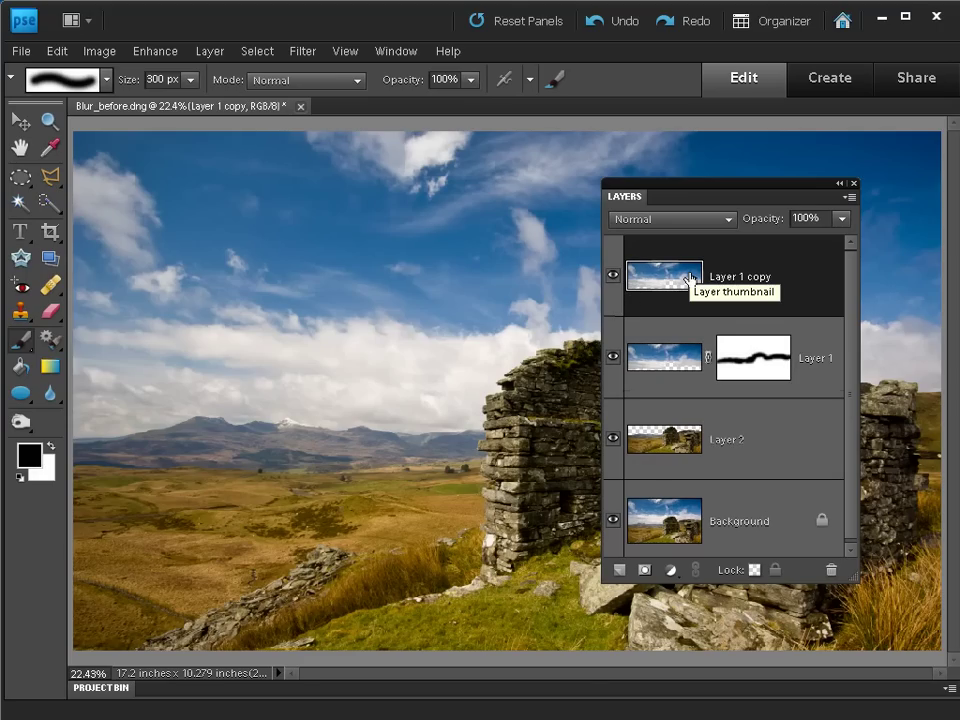
pyautogui.click(303, 53)
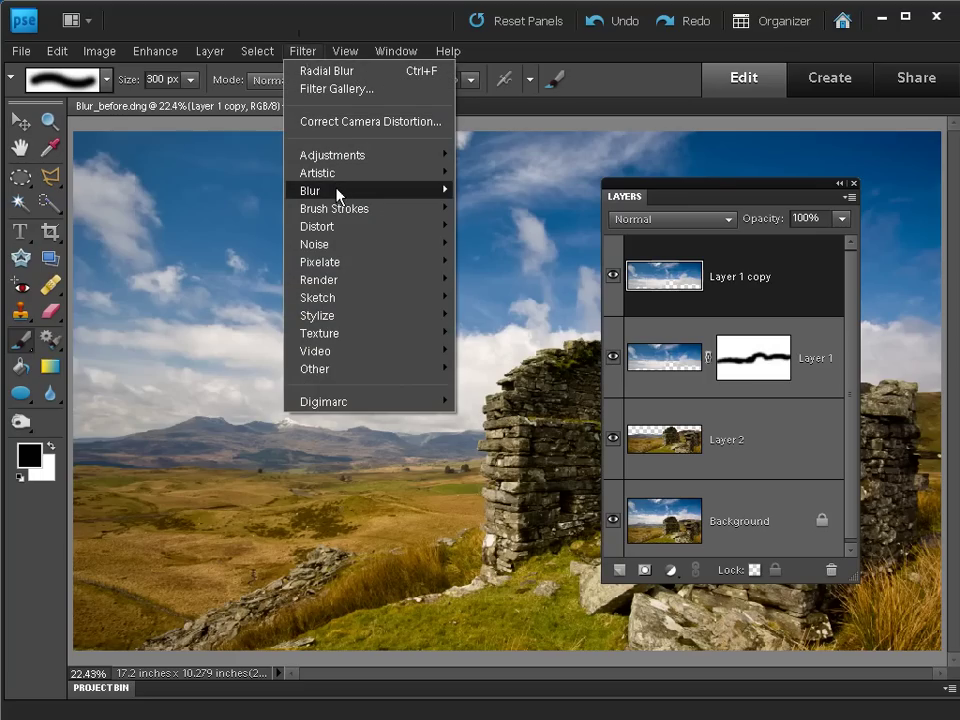
pyautogui.moveTo(310, 190)
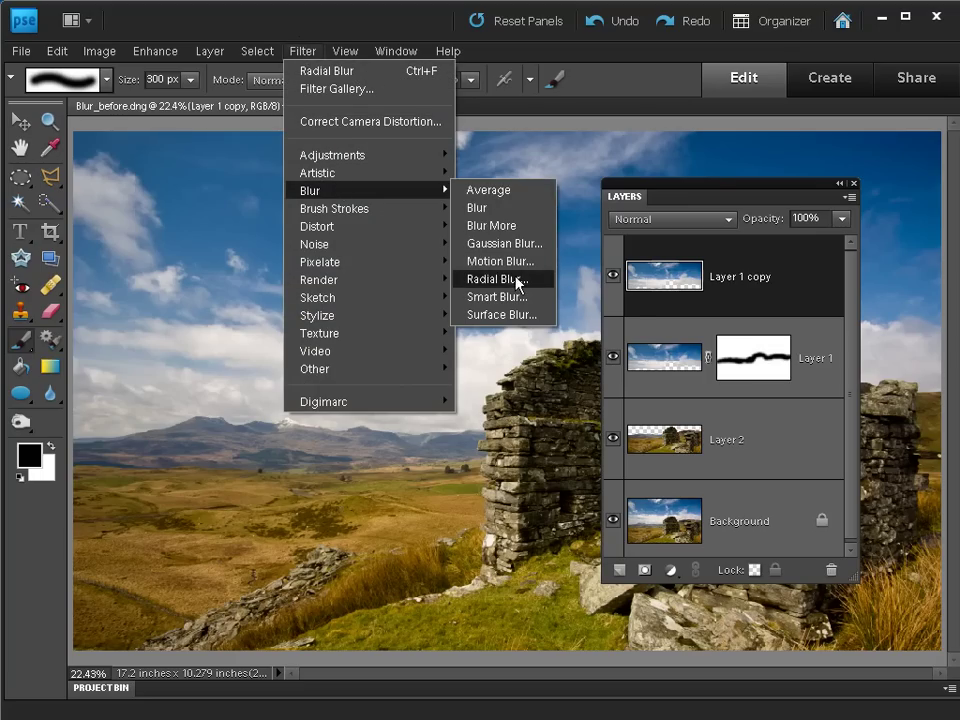
pyautogui.click(515, 280)
pyautogui.write('2')
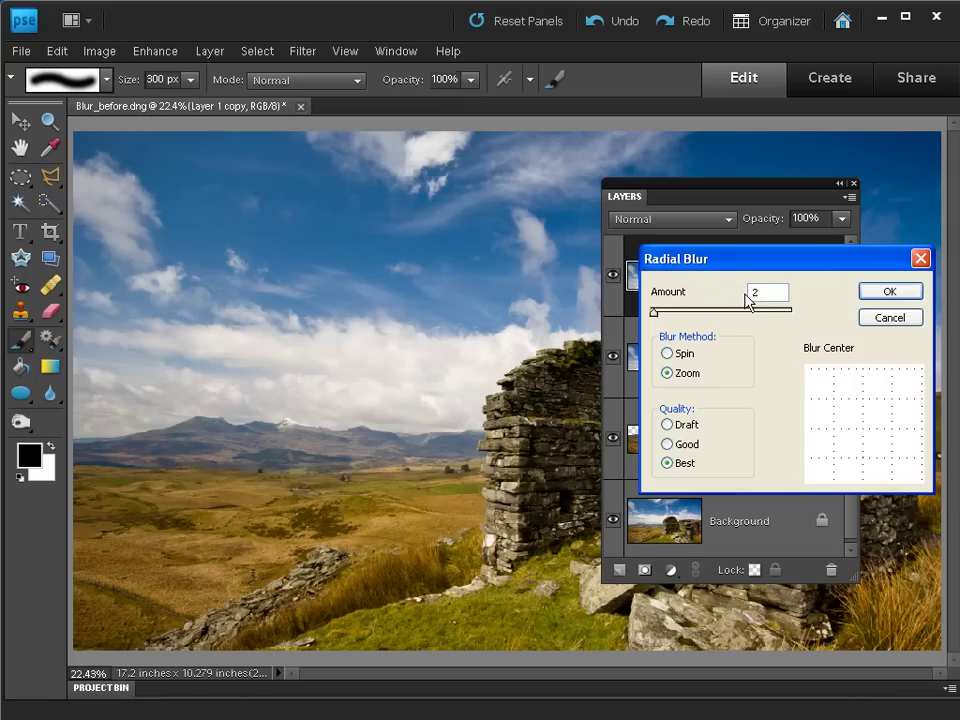
pyautogui.write('0')
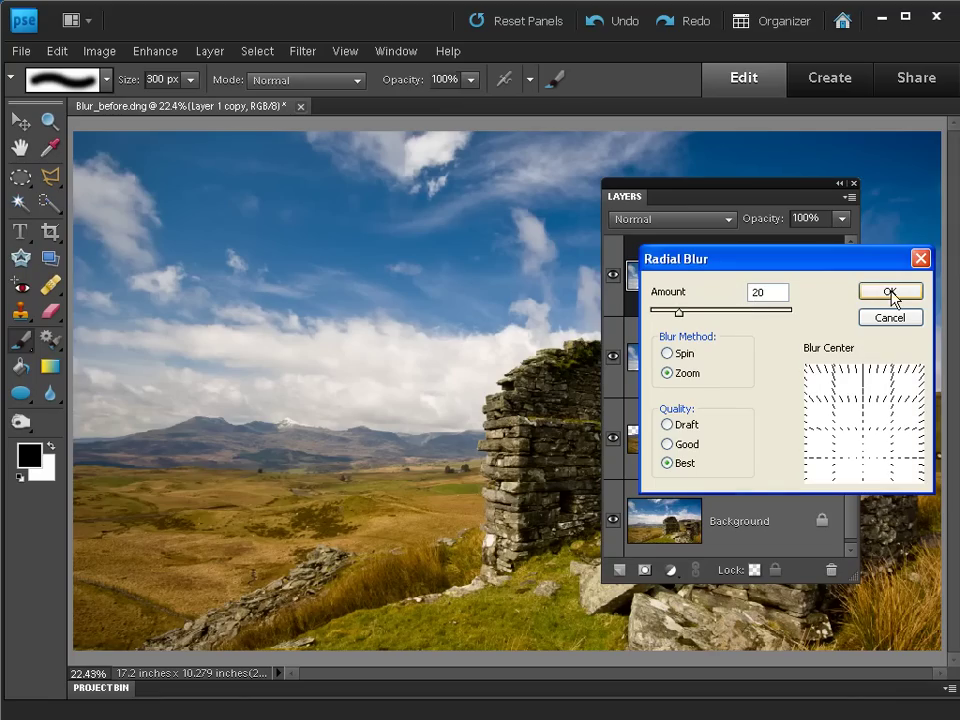
pyautogui.click(889, 292)
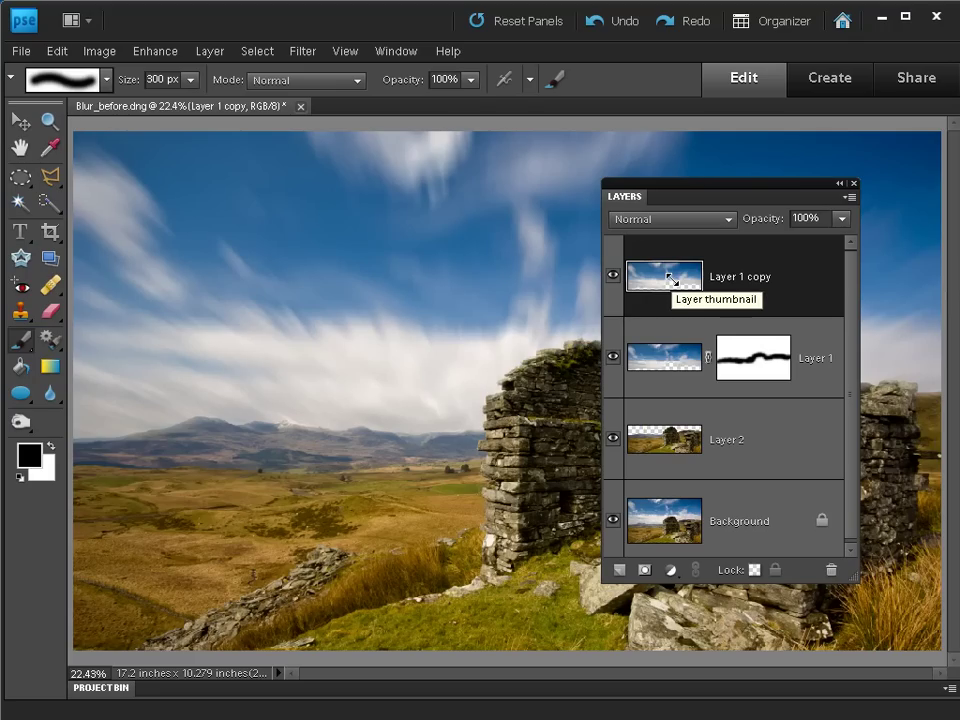
pyautogui.click(643, 571)
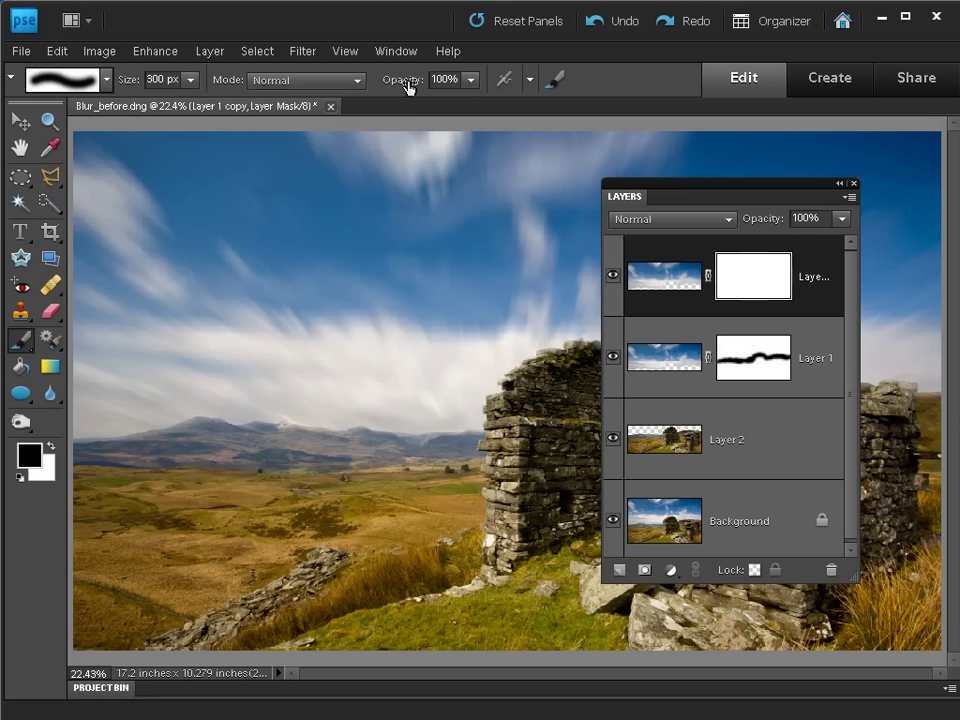
# Step: Zoom in and paint Layer 1 copy's mask at 30% brush opacity over mountains and stone edges
pyautogui.moveTo(407, 88); pyautogui.dragTo(340, 87)
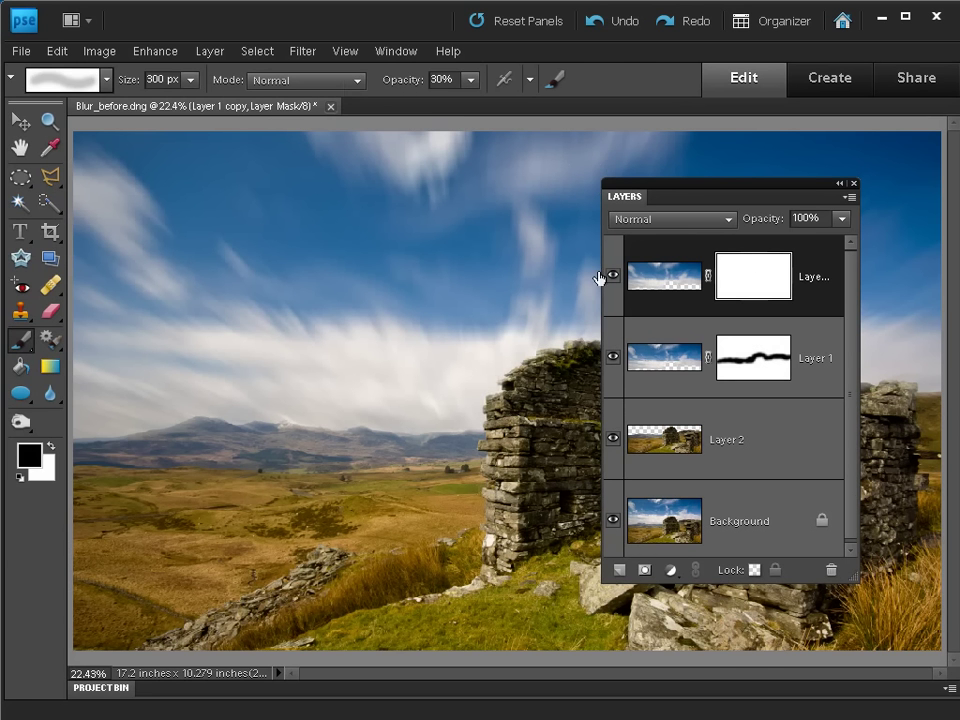
pyautogui.hotkey('ctrl', '+')
pyautogui.hotkey('ctrl', '+')
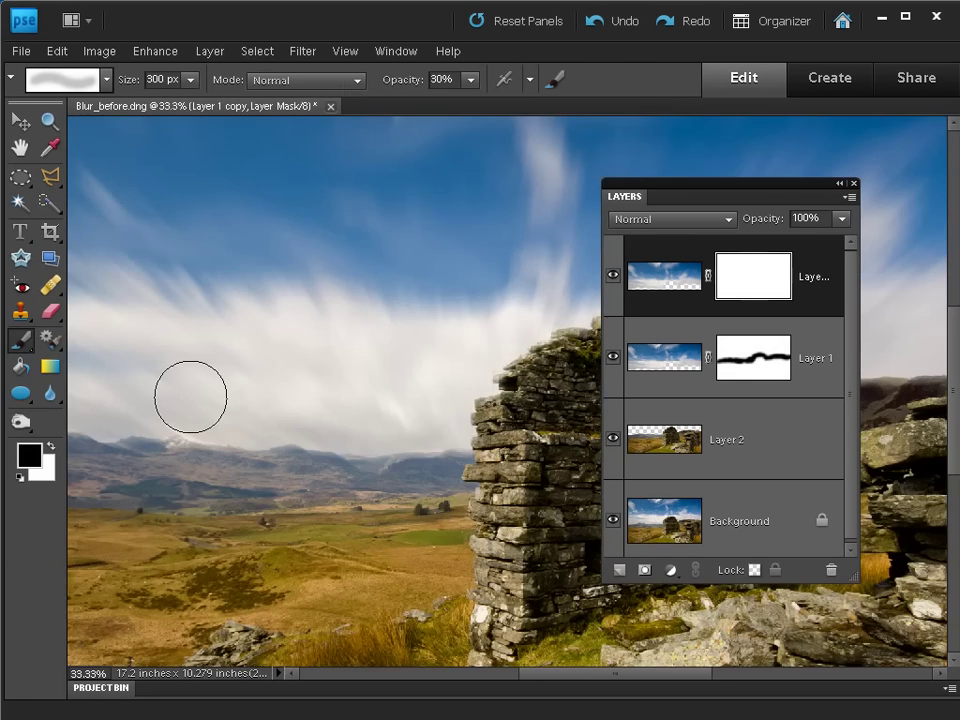
pyautogui.moveTo(188, 396)
pyautogui.mouseDown()
pyautogui.moveTo(557, 375)
pyautogui.moveTo(210, 390)
pyautogui.moveTo(295, 371)
pyautogui.mouseUp()
pyautogui.moveTo(240, 386); pyautogui.dragTo(416, 361)
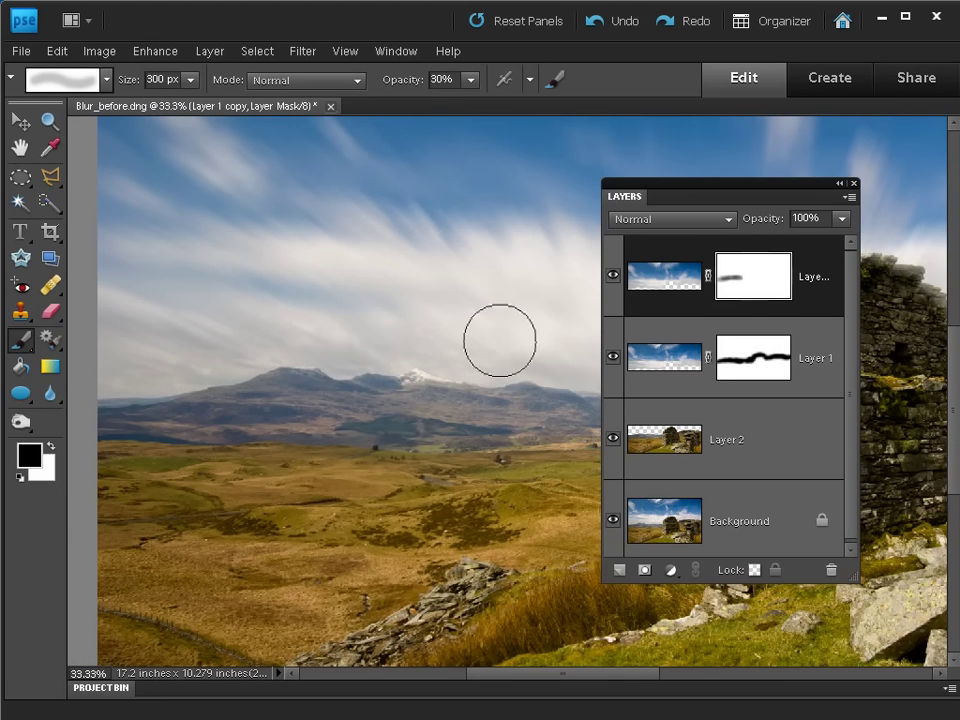
pyautogui.moveTo(506, 358); pyautogui.dragTo(280, 368)
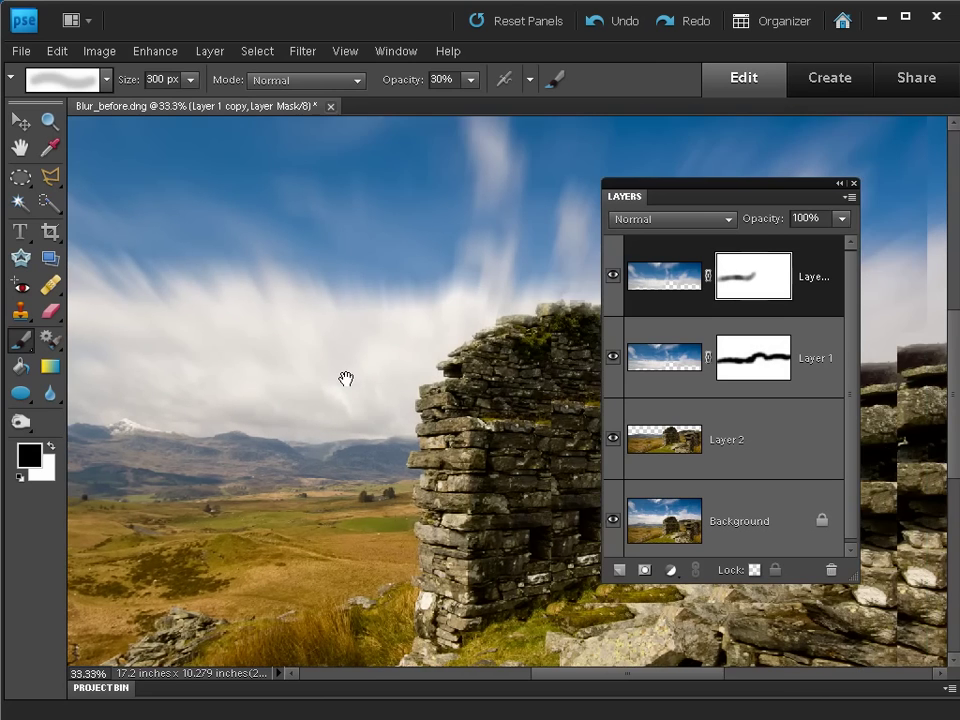
pyautogui.moveTo(516, 300)
pyautogui.mouseDown()
pyautogui.moveTo(285, 379)
pyautogui.moveTo(446, 332)
pyautogui.moveTo(489, 354)
pyautogui.moveTo(476, 339)
pyautogui.mouseUp()
pyautogui.moveTo(523, 369); pyautogui.dragTo(300, 401)
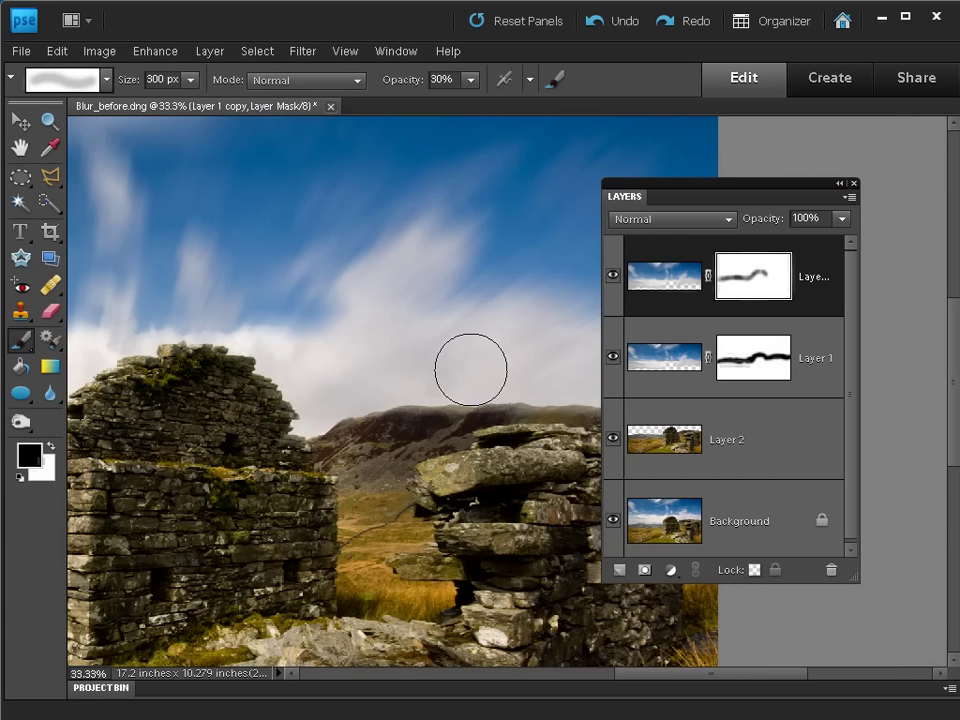
pyautogui.press('Tab')
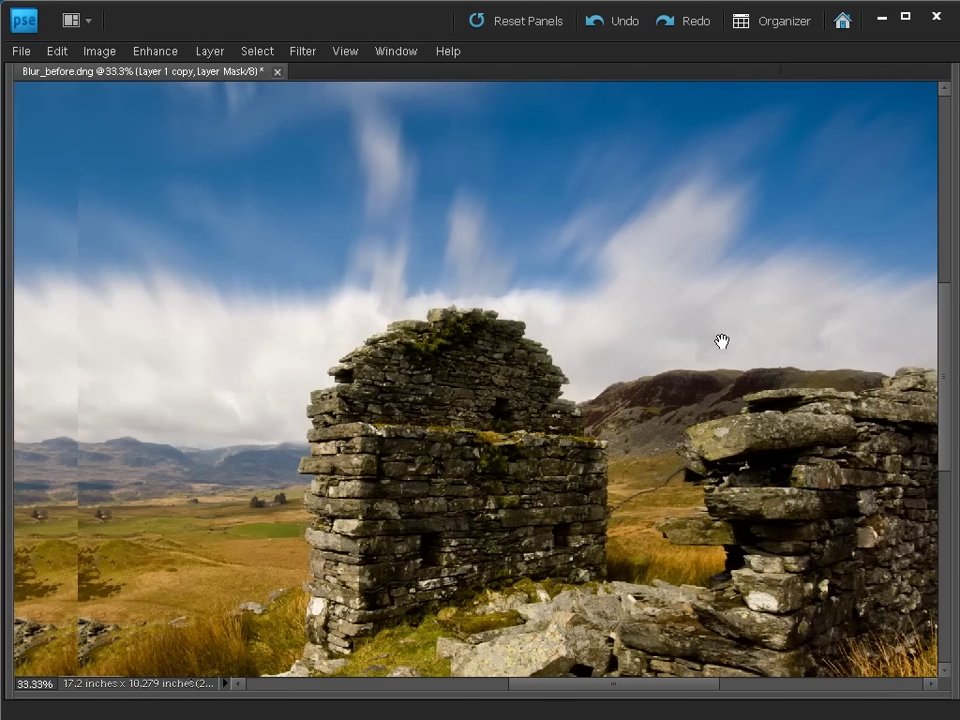
pyautogui.moveTo(448, 334); pyautogui.dragTo(722, 343)
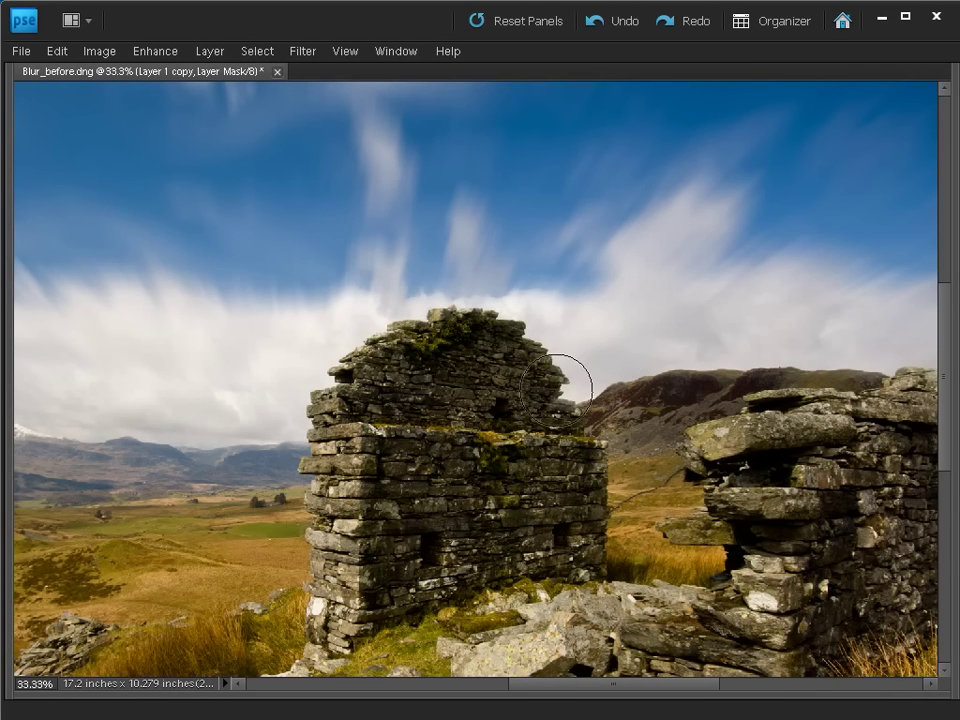
pyautogui.press('Tab')
# Step: Set Layer 1 copy's opacity to 67% and toggle its visibility to compare
pyautogui.click(665, 275)
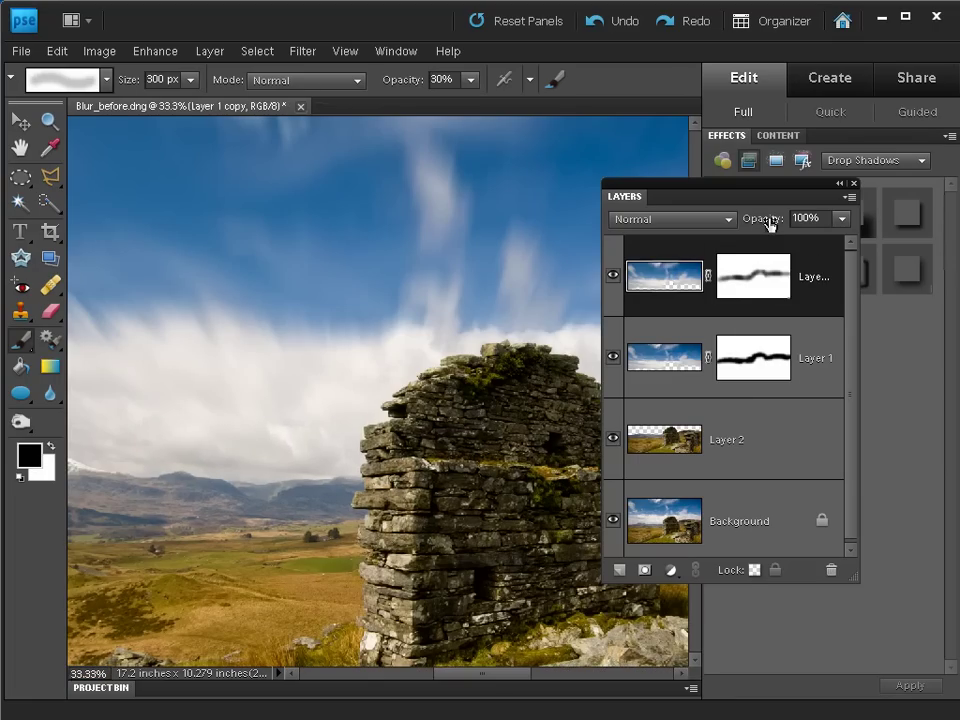
pyautogui.moveTo(768, 222); pyautogui.dragTo(735, 222)
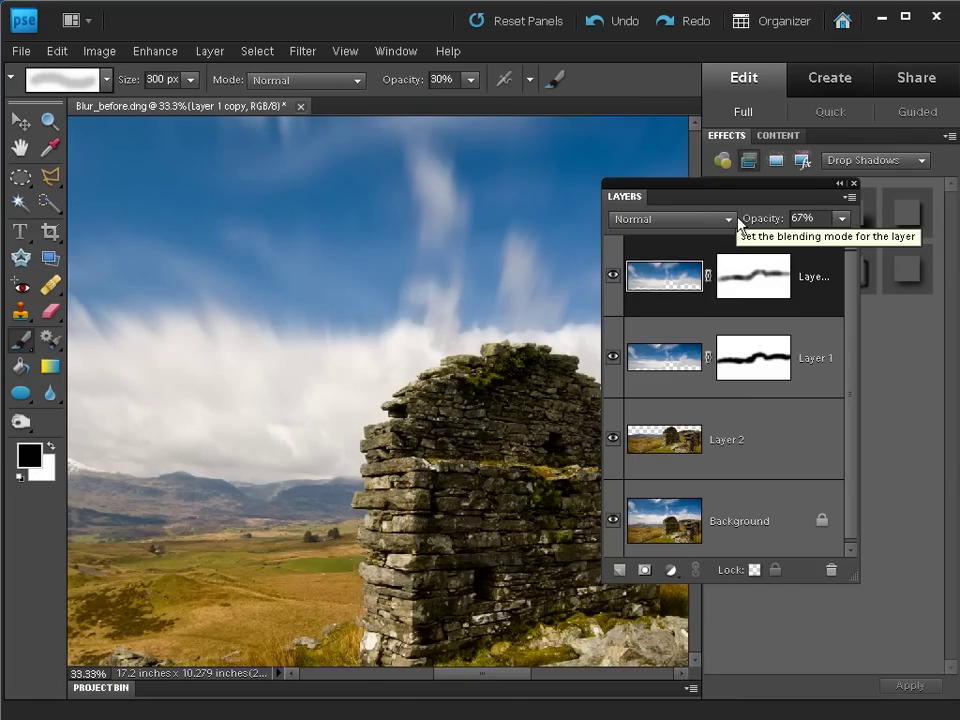
pyautogui.press('Tab')
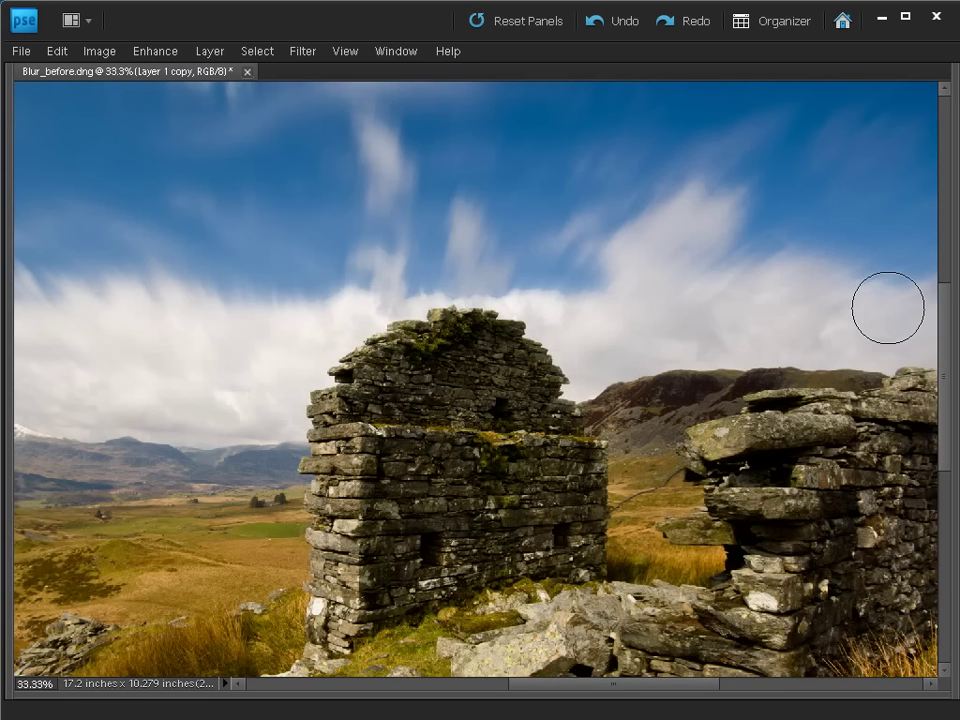
pyautogui.press('Tab')
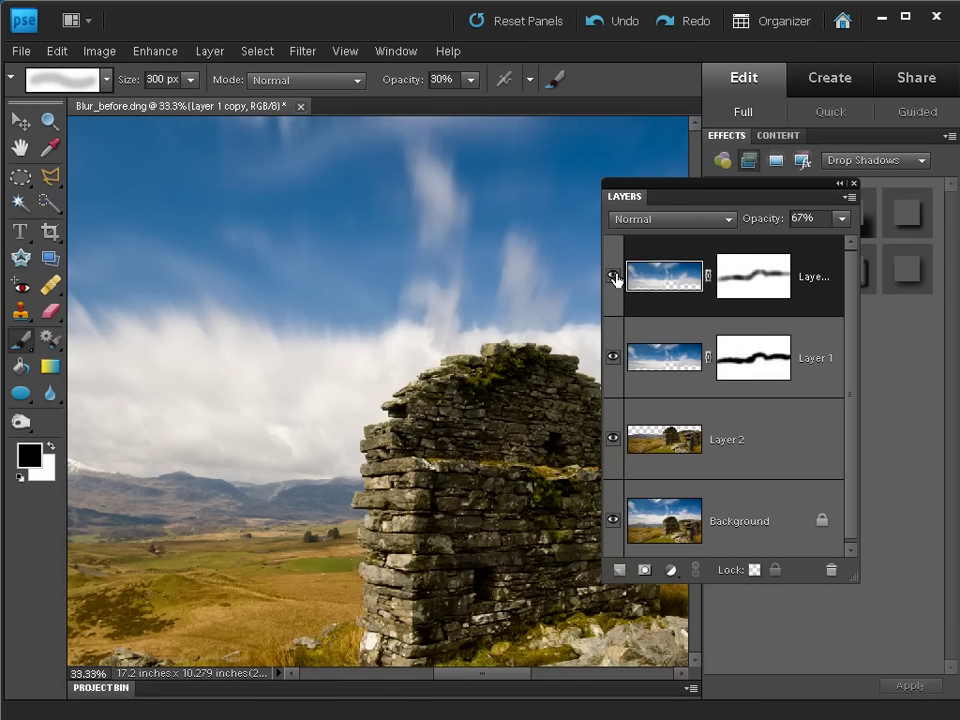
pyautogui.click(613, 277)
pyautogui.click(613, 277)
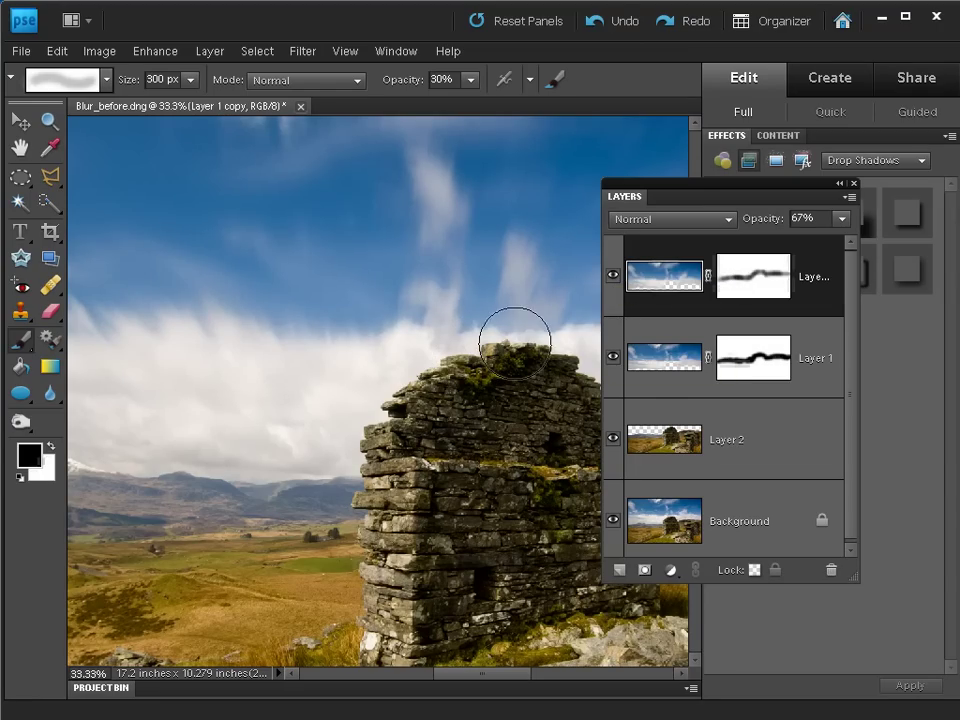
# Step: Move Layer 2 to the top of the layer stack and view the finished image
pyautogui.click(666, 444)
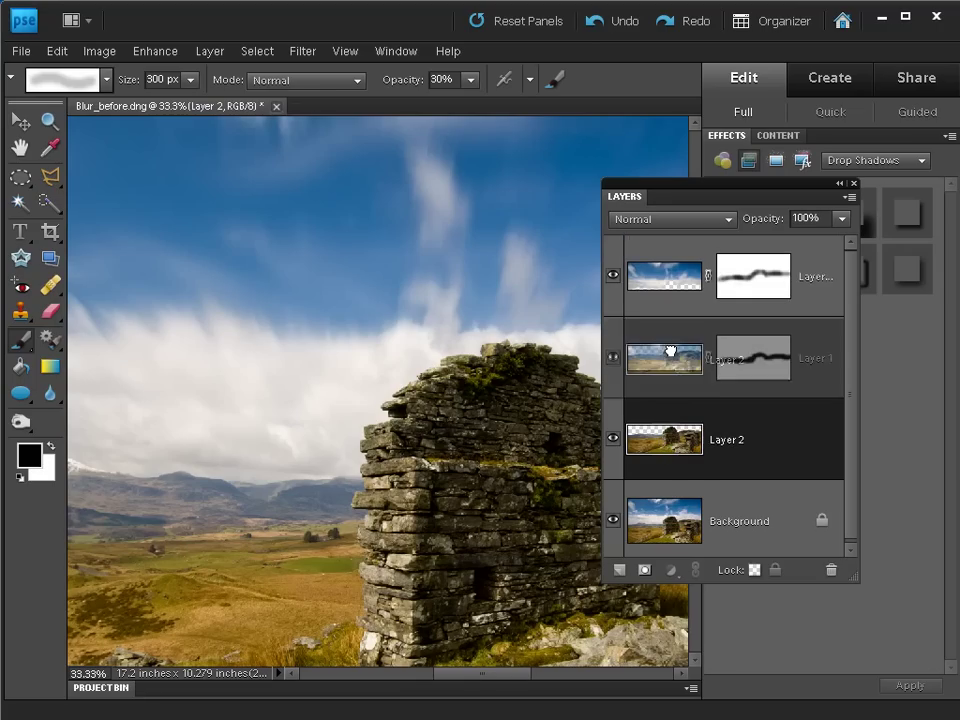
pyautogui.moveTo(670, 271); pyautogui.dragTo(668, 265)
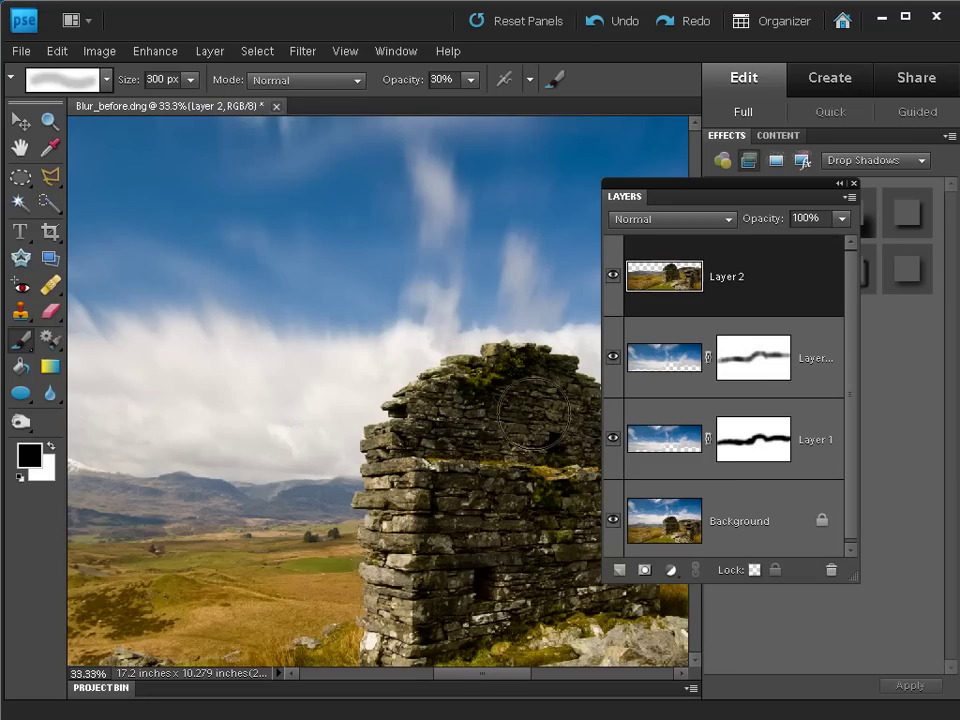
pyautogui.press('Tab')
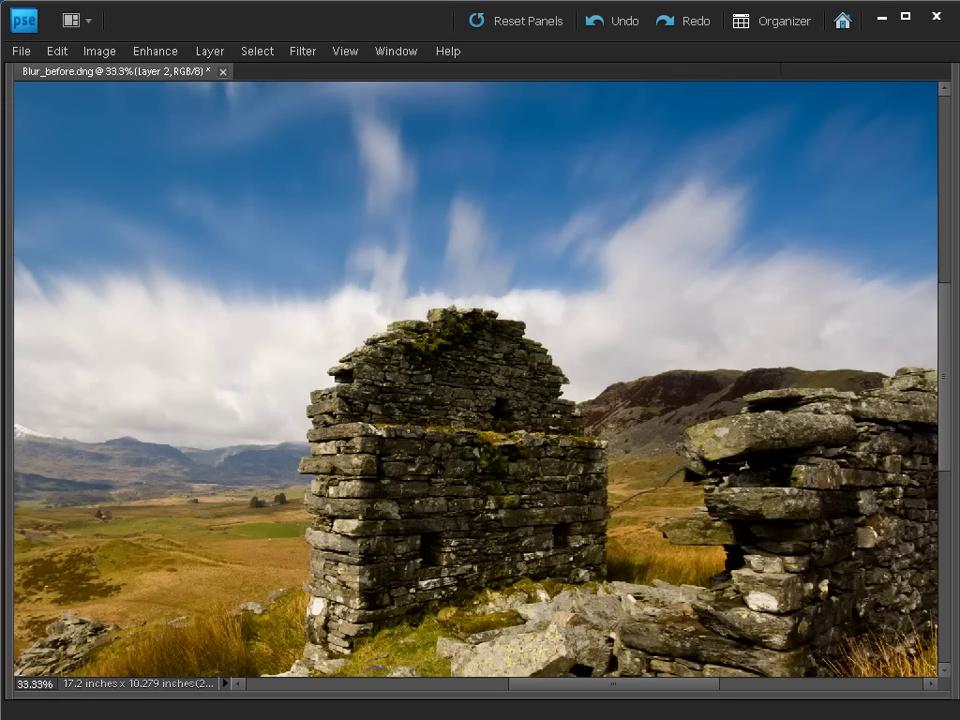